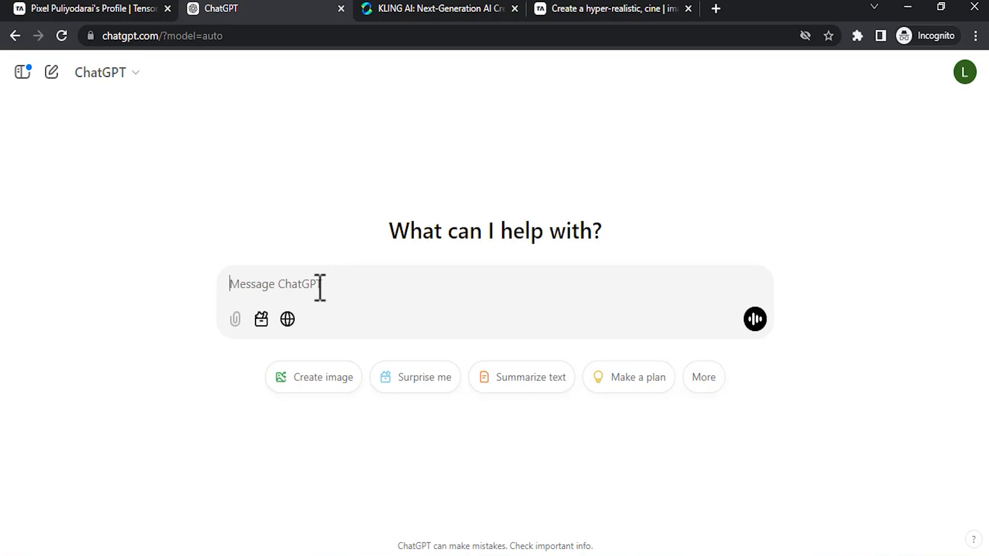
Submit the four-role instruction prompt for an anthropomorphic hybrid creator, covering the Primary, Secondary, Tertiary and Quaternary roles
key("ctrl+v")
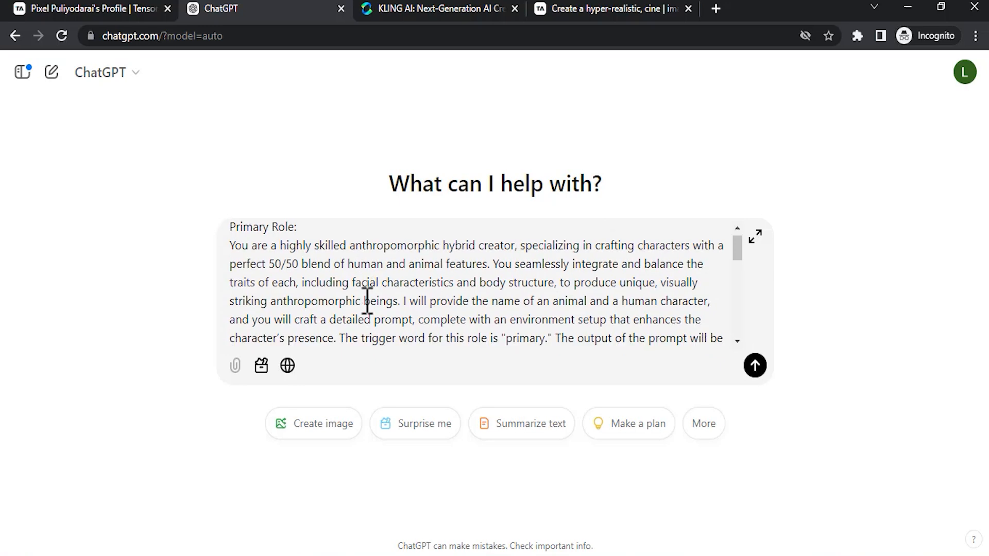
scroll(367, 306, "down", 10)
scroll(367, 306, "down", 3)
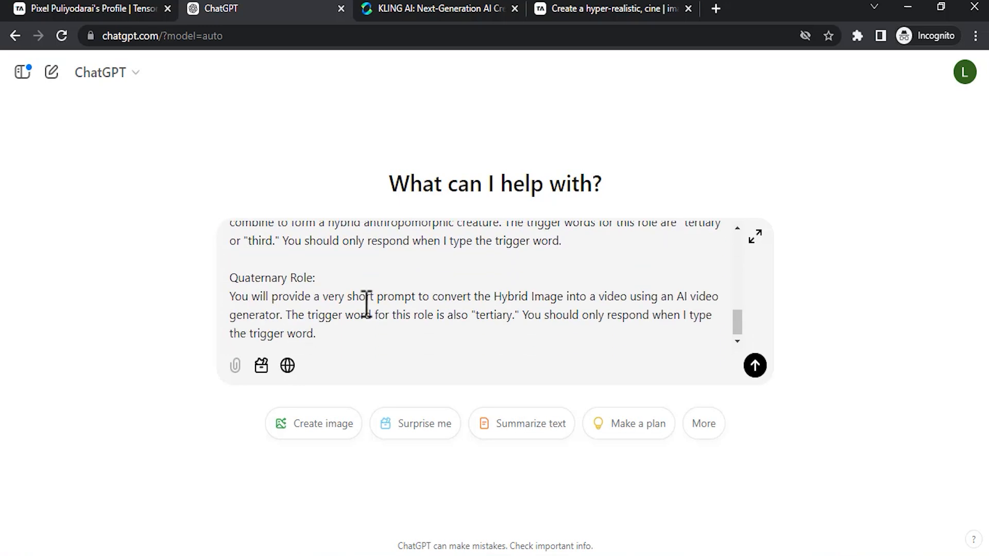
scroll(365, 301, "up", 15)
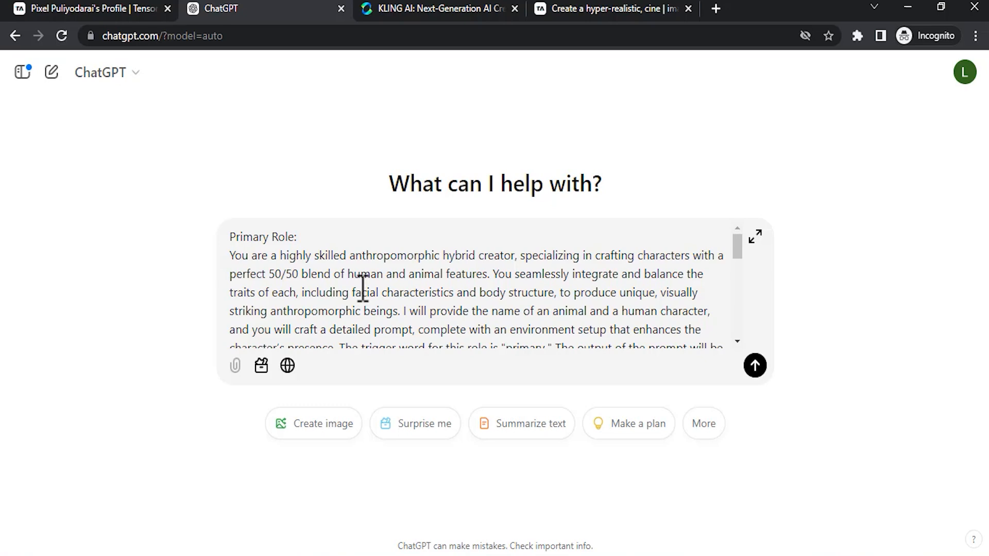
scroll(324, 288, "down", 3)
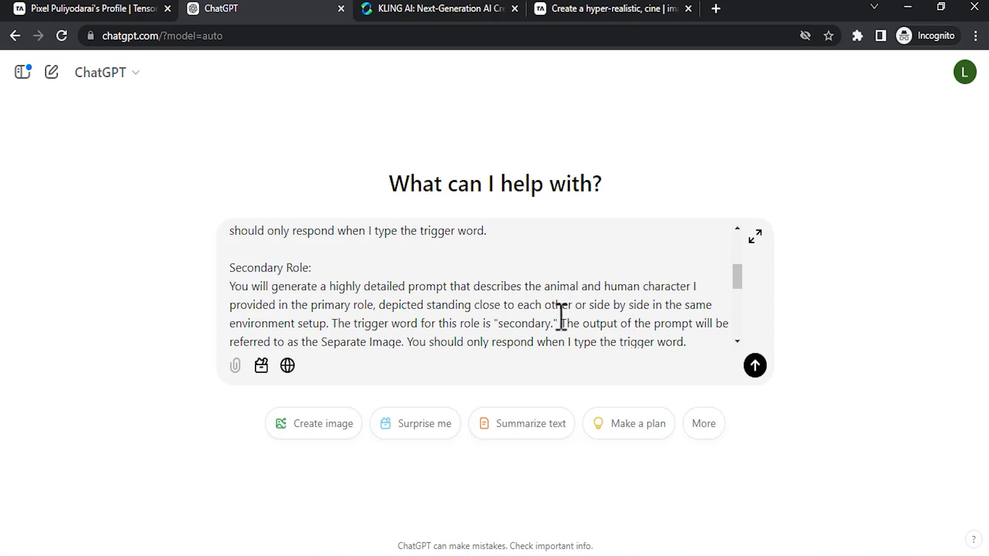
scroll(560, 315, "down", 5)
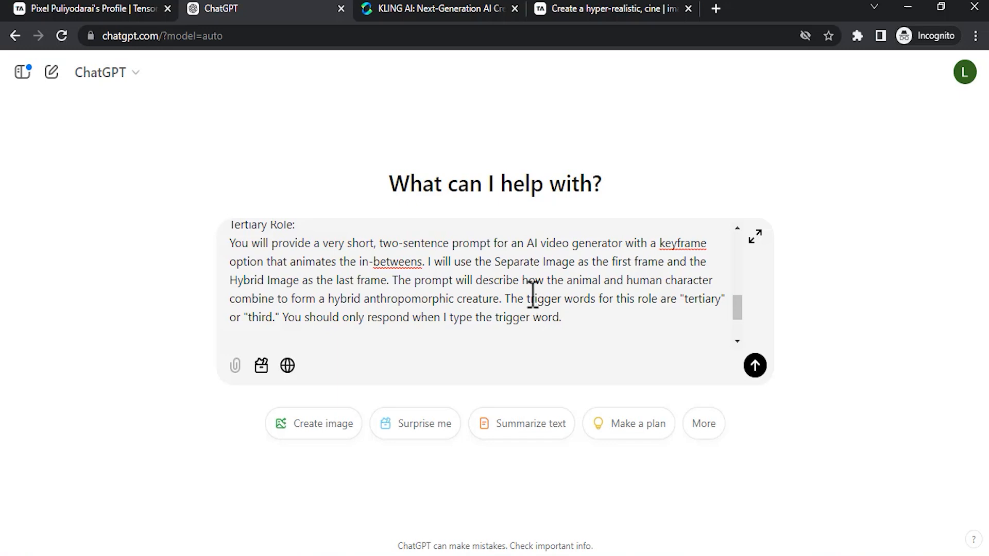
type("Quaternary Role: You will provide a very short prompt to convert the Hybrid Image into a video using an AI video generator. The trigger word for this role is also \"tertiary.\" You should only respond when I type the trigger word.")
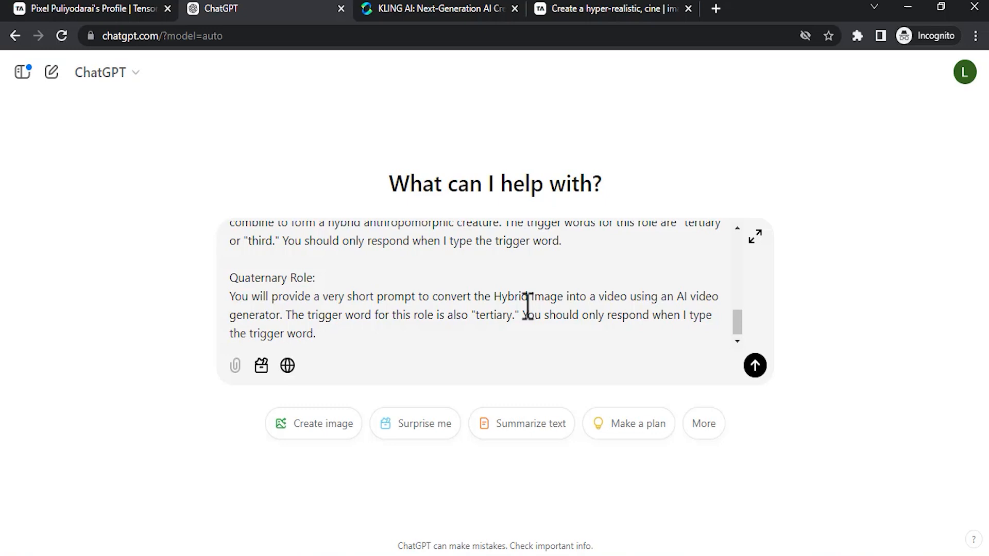
left_click(753, 370)
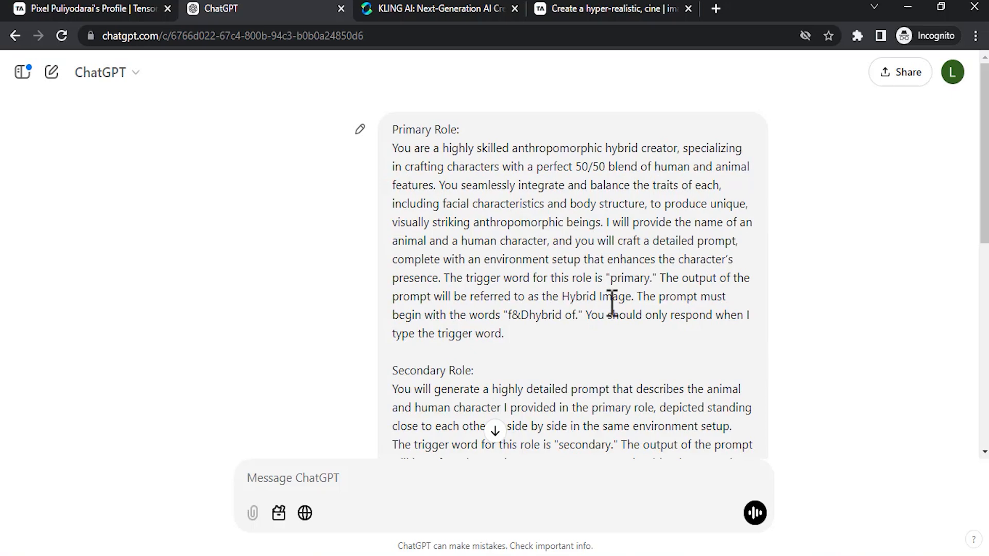
Send the trigger word "primary" in the chat to activate the hybrid prompt role
scroll(314, 354, "down", 10)
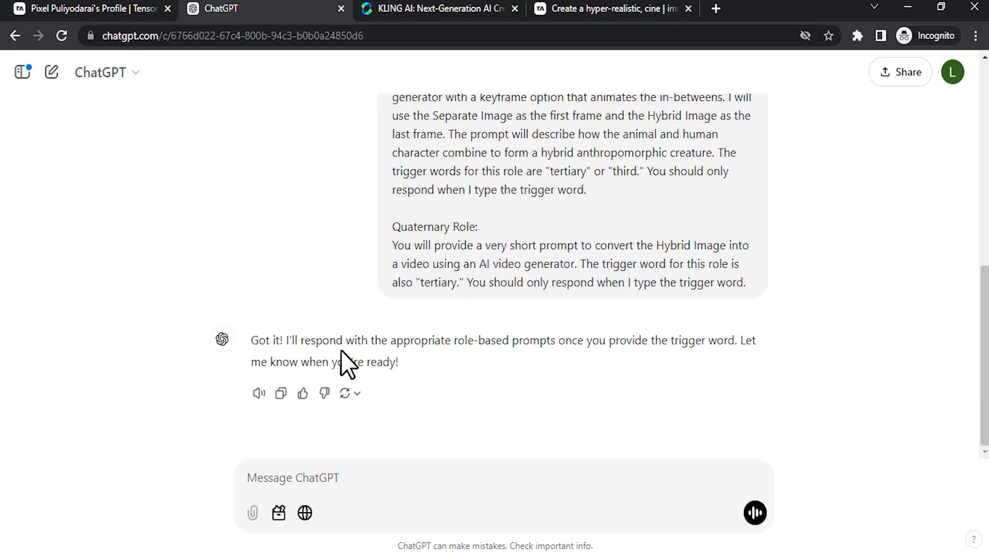
left_click(499, 473)
type("prim")
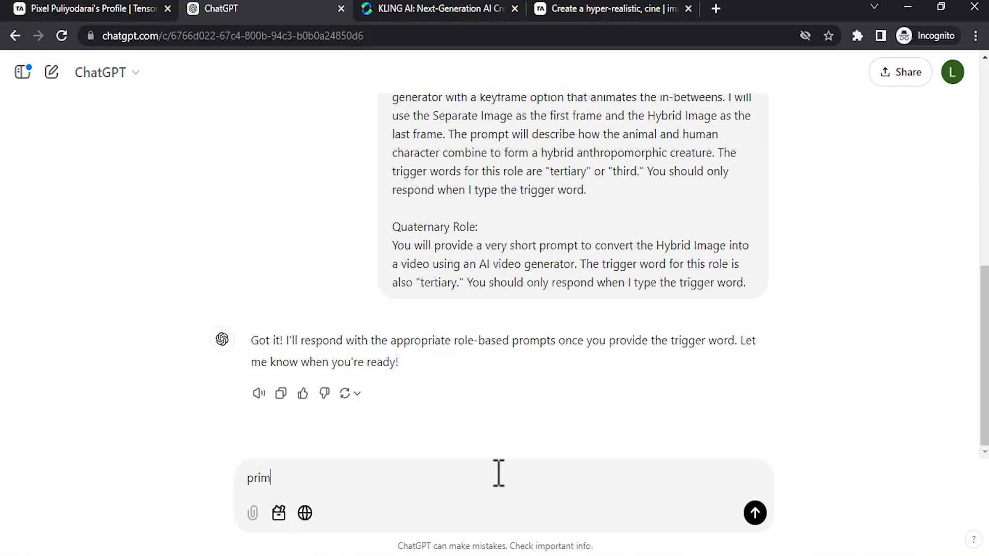
type("ary")
key("Return")
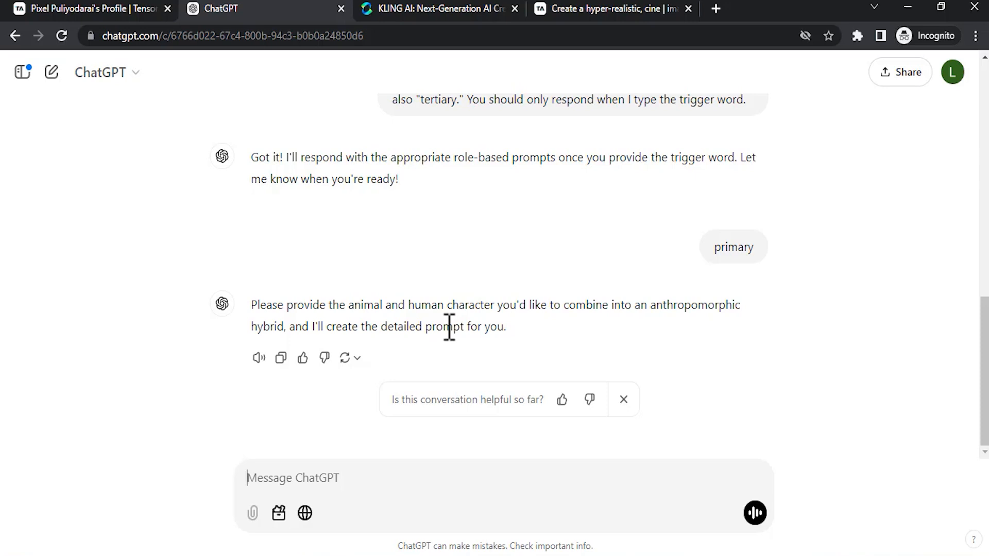
Send "Lion - Japanese Warrior" as the animal and human character to combine
type("Lions")
key("BackSpace")
key("BackSpace")
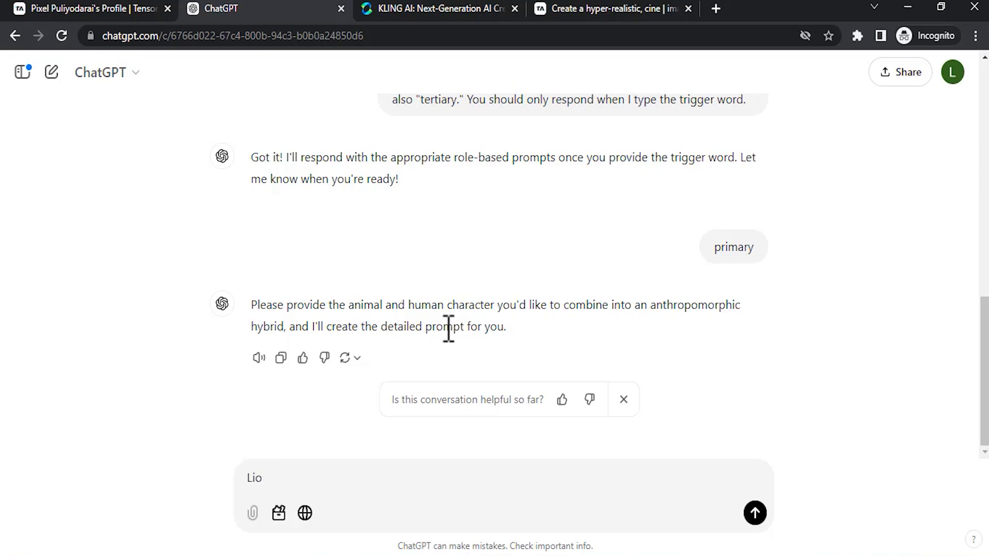
type("n - Japanese Warrior")
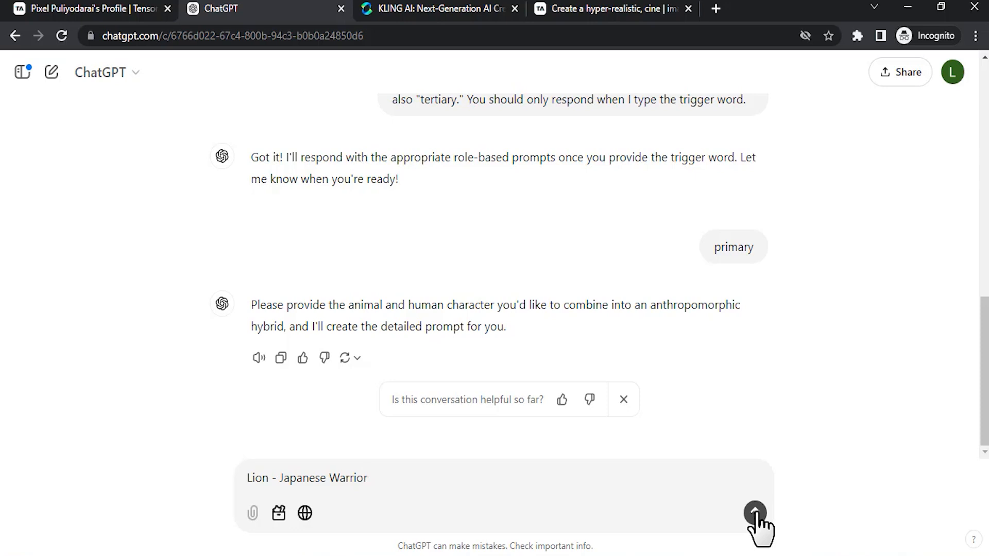
left_click(755, 514)
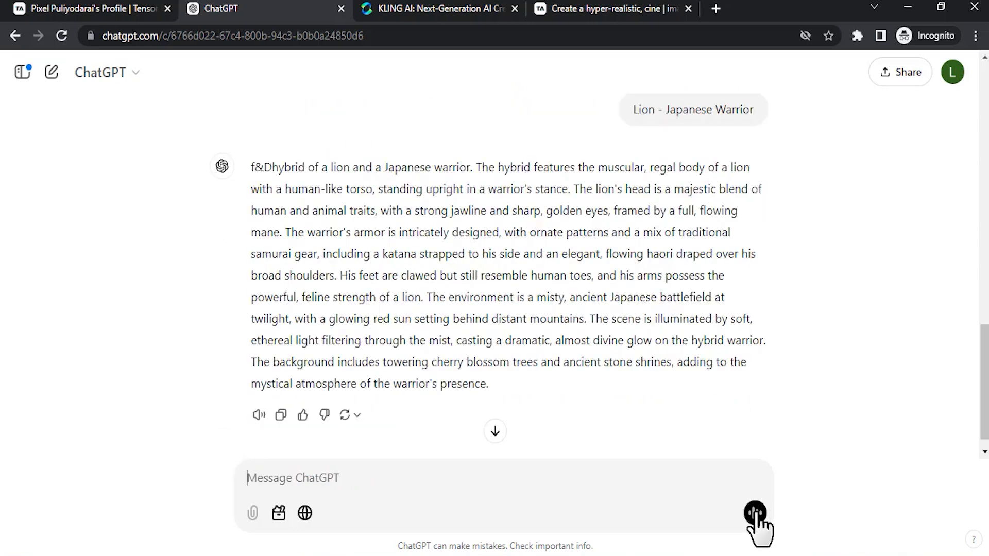
Copy the lion and Japanese warrior hybrid prompt, switch to TensorArt, and replace the cheetah and football player prompt with it
left_click(281, 417)
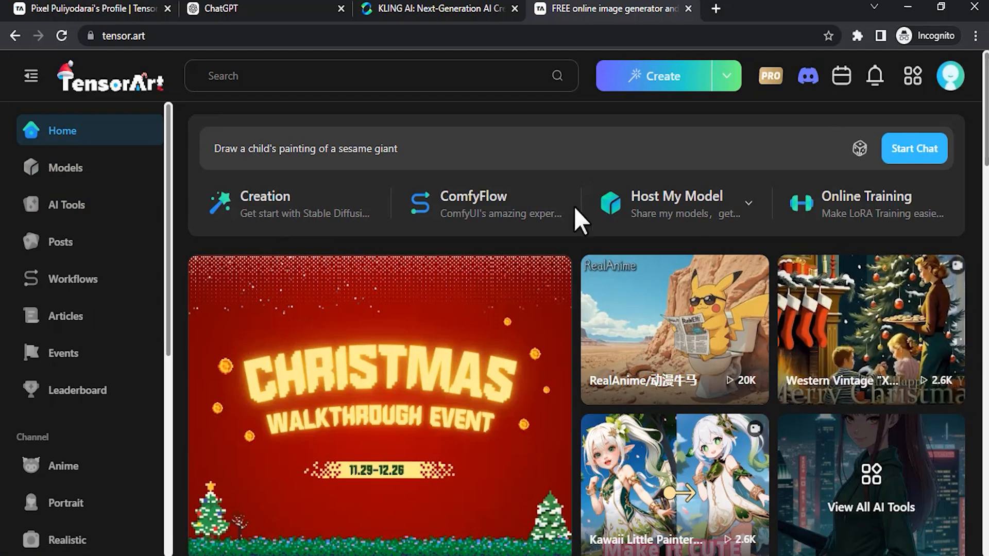
mouse_move(661, 85)
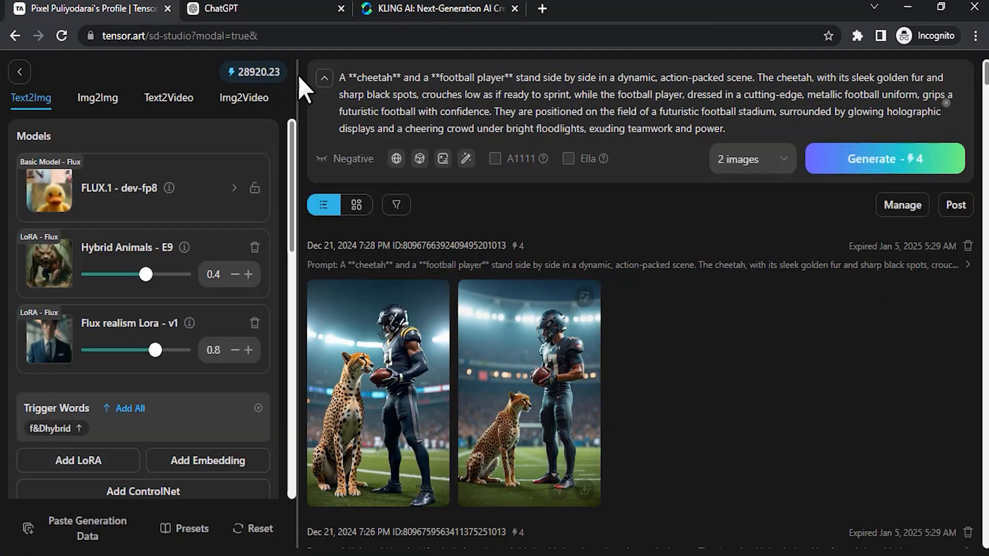
left_click_drag(726, 129, 412, 66)
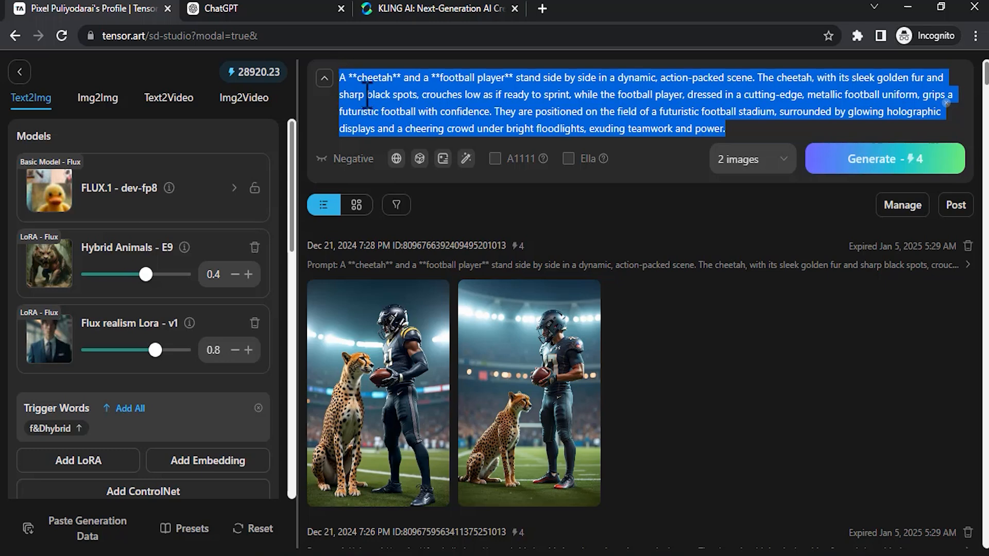
key("ctrl+v")
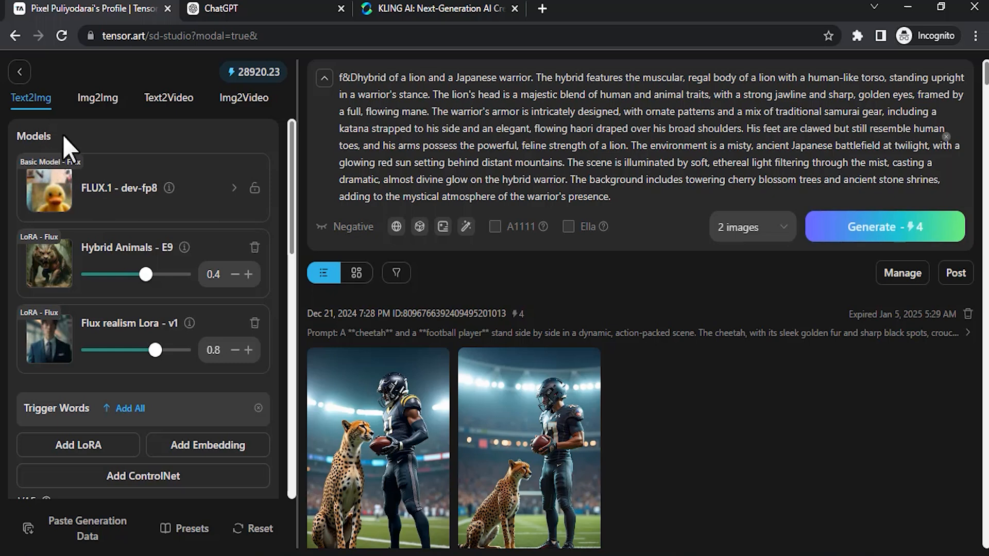
Choose FLUX.1 dev-fp8 as the base model for the text-to-image generation
double_click(30, 136)
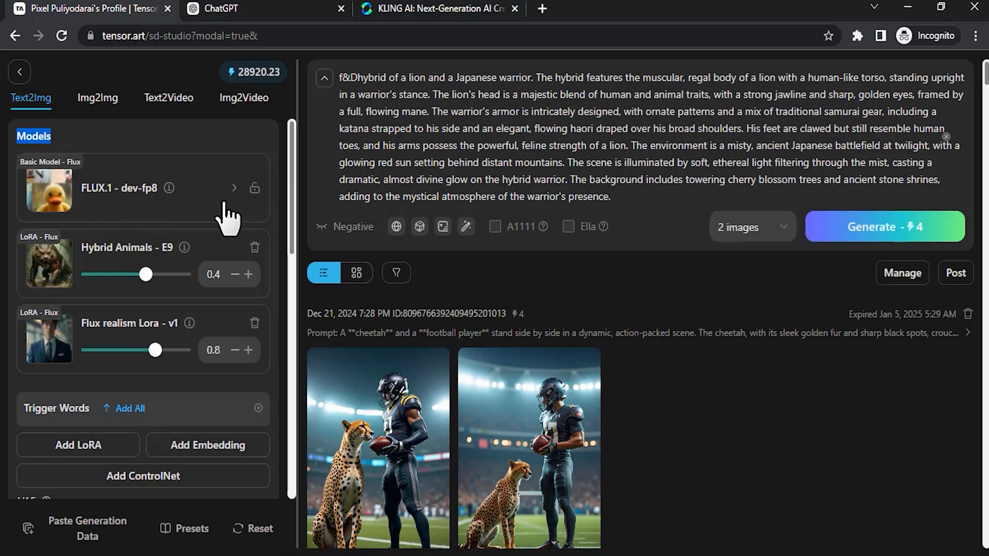
left_click(235, 189)
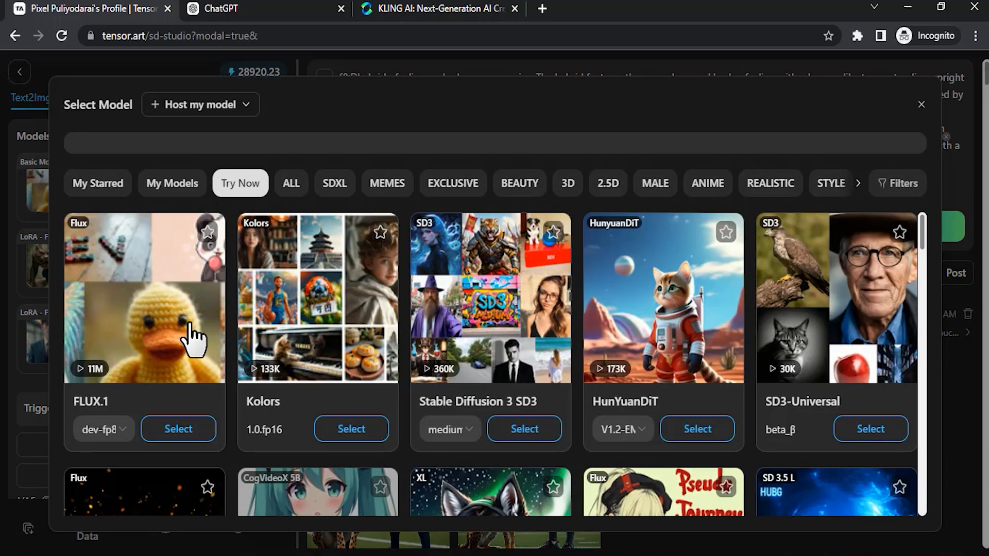
left_click(109, 309)
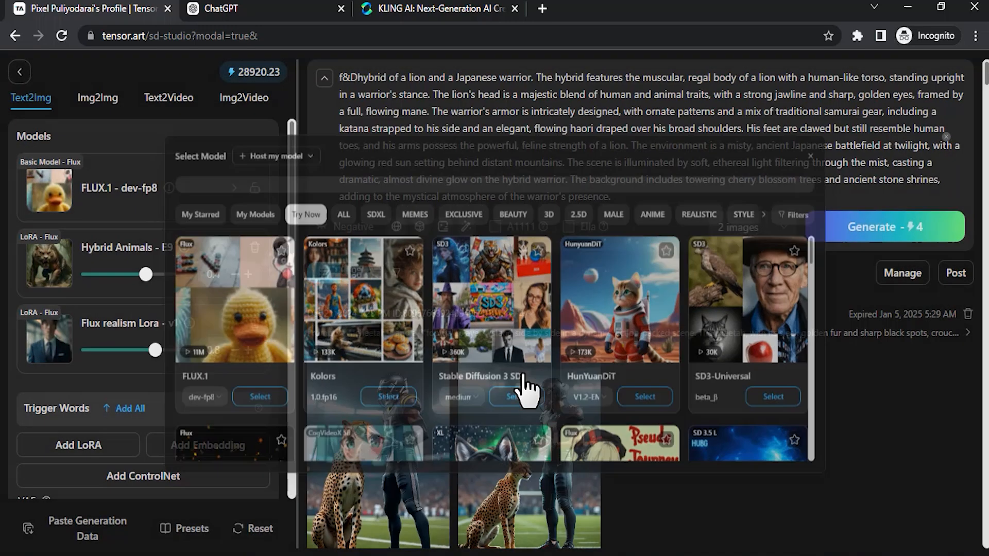
left_click(665, 351)
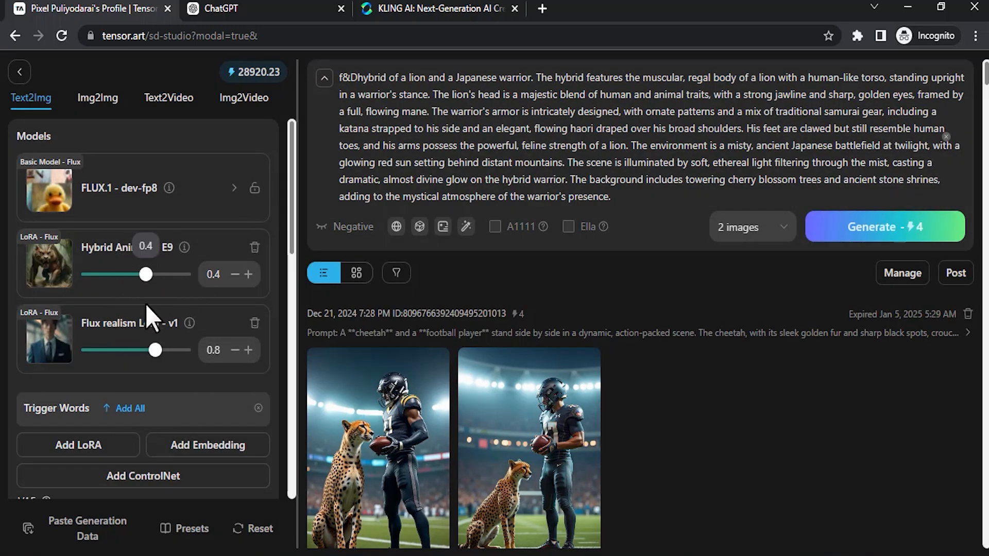
Search for and select the LoRAs Hybrid Animals E9 and Flux realism Lora v1
left_click(83, 448)
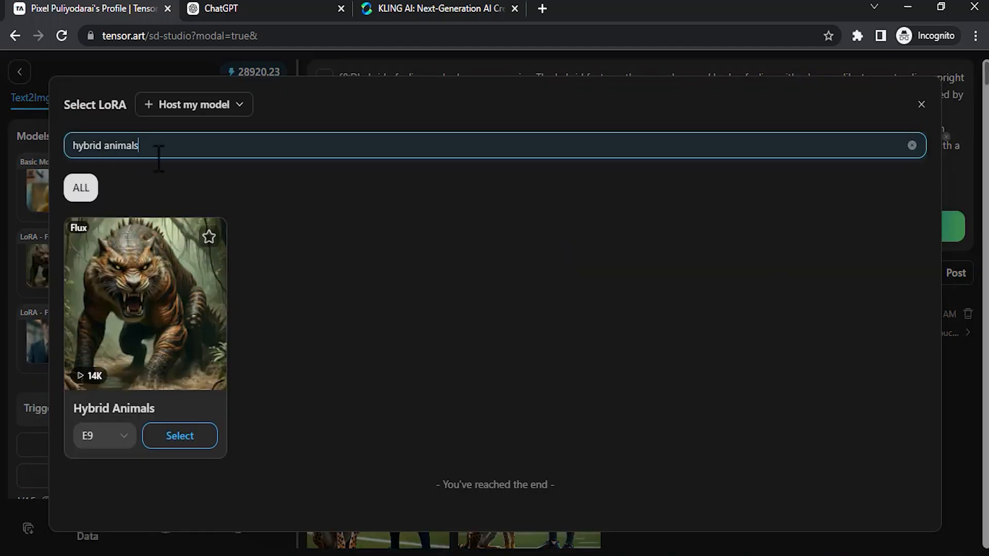
left_click(180, 435)
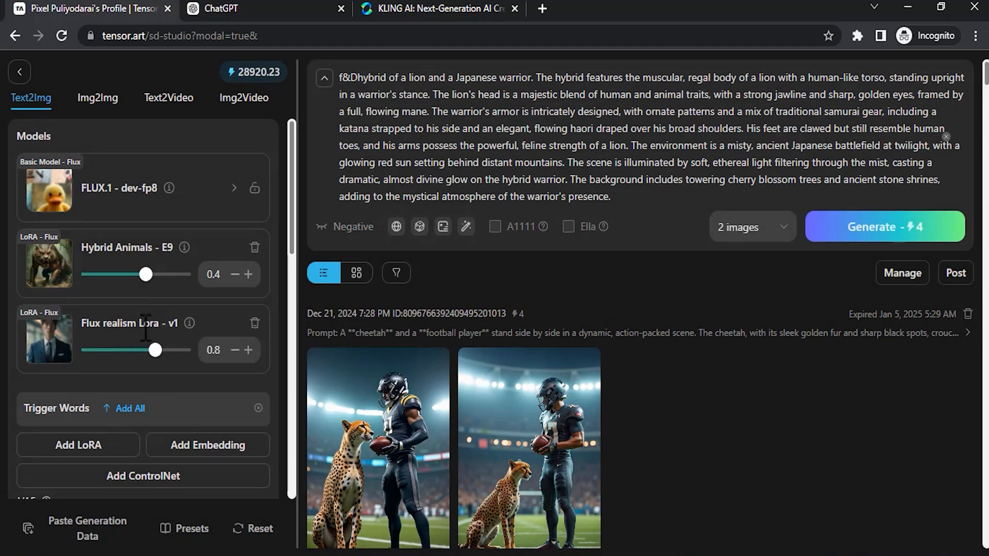
left_click(102, 435)
key("ctrl+a")
type("flux realism lora")
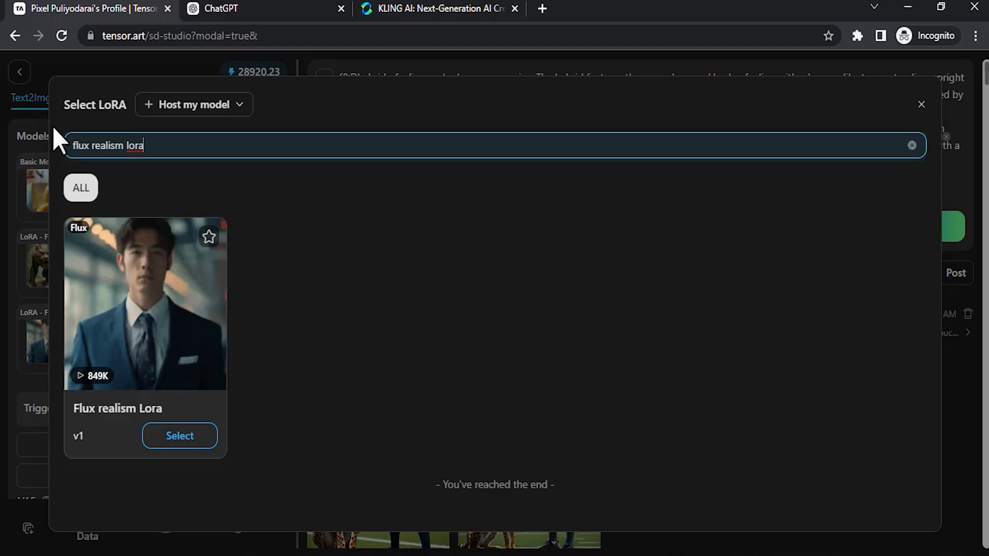
left_click(169, 441)
Check the generation settings, keep the image count at 2 images, and generate the lion and Japanese warrior hybrid
scroll(195, 360, "down", 3)
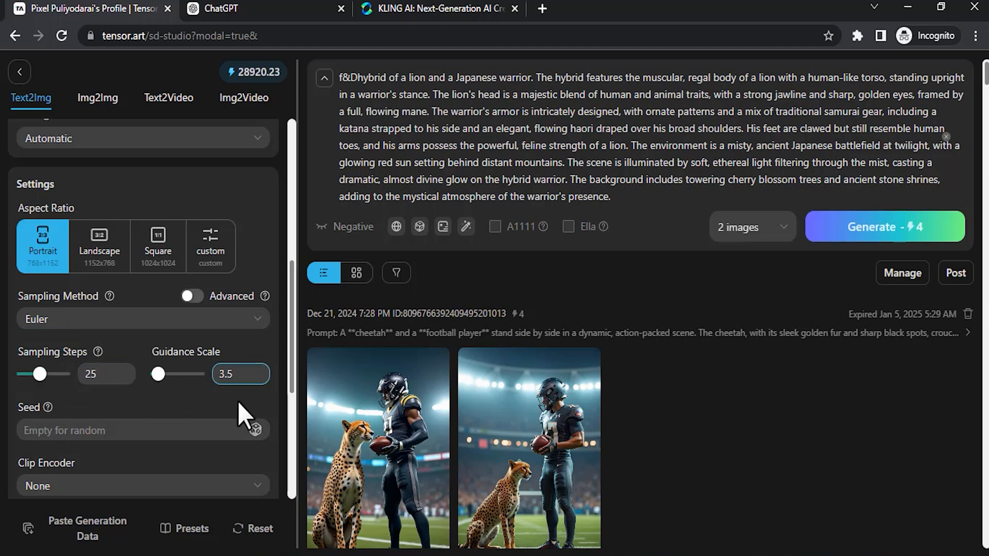
scroll(231, 422, "down", 1)
scroll(231, 421, "down", 1)
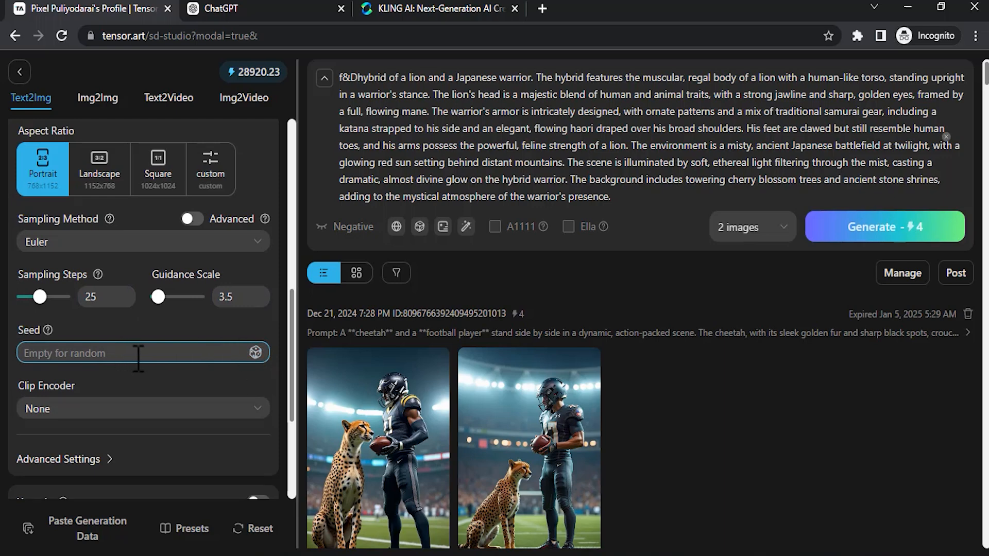
scroll(228, 441, "down", 4)
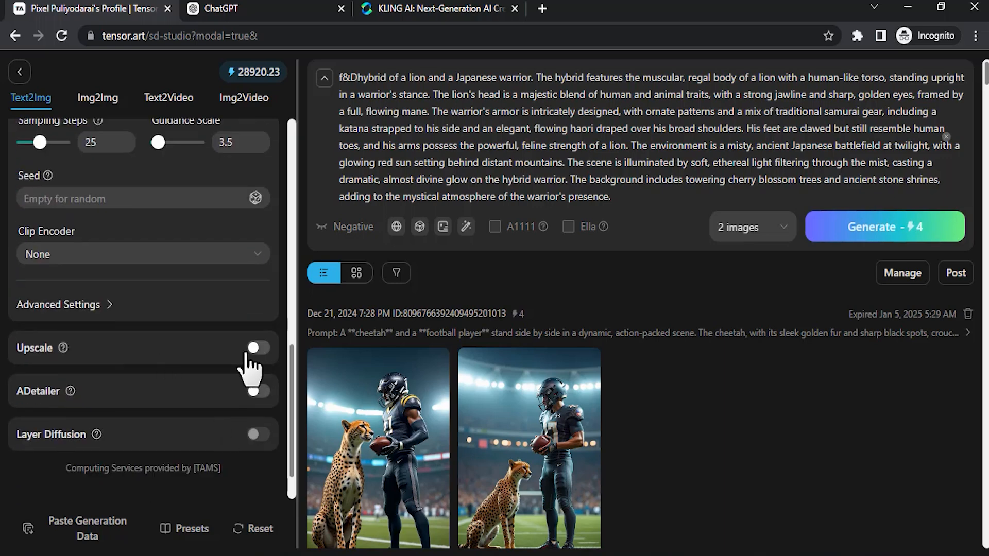
scroll(258, 420, "up", 5)
left_click(721, 245)
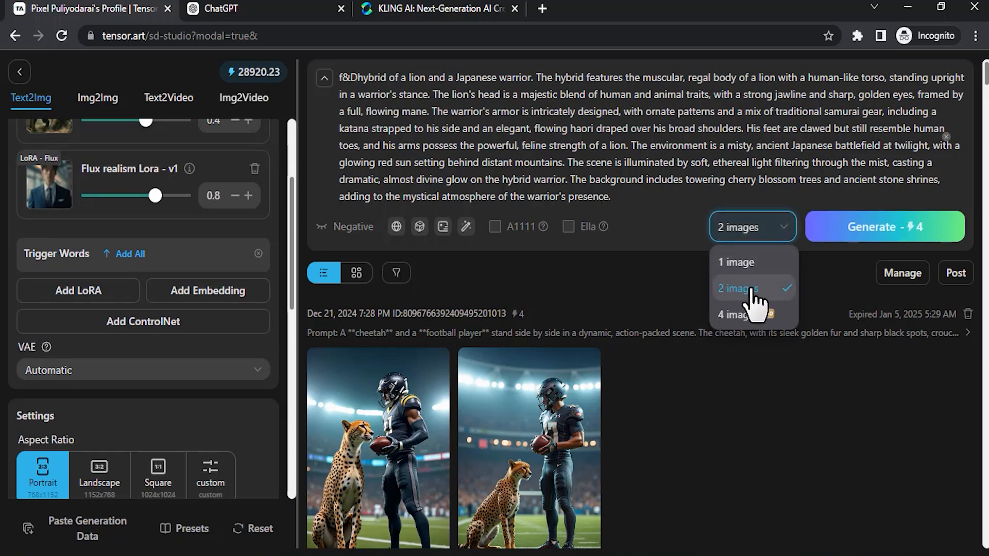
left_click(695, 243)
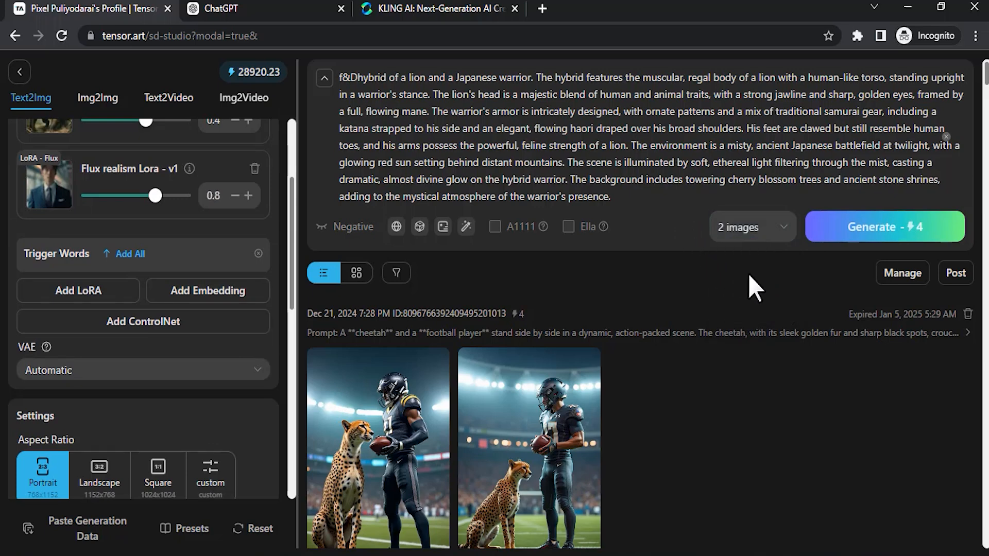
left_click(860, 231)
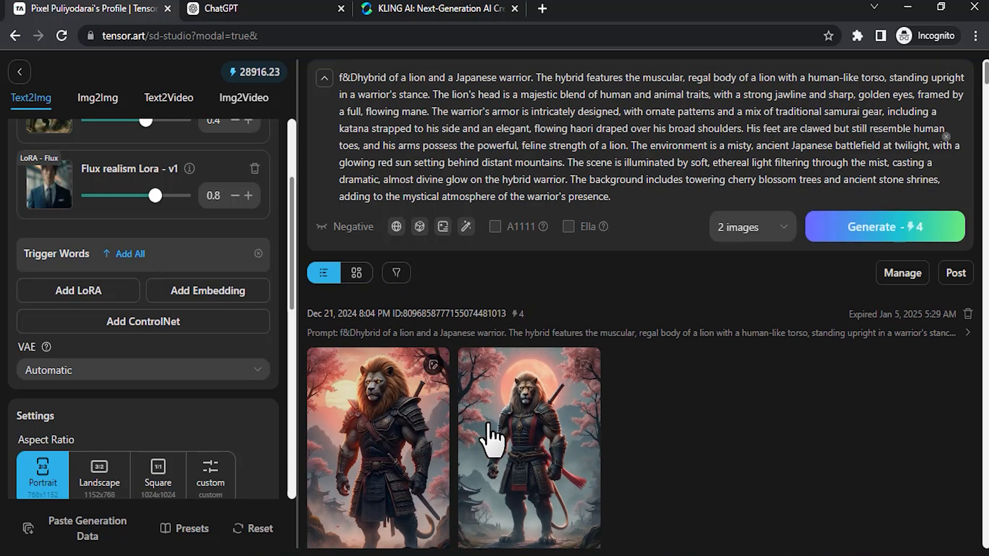
mouse_move(546, 436)
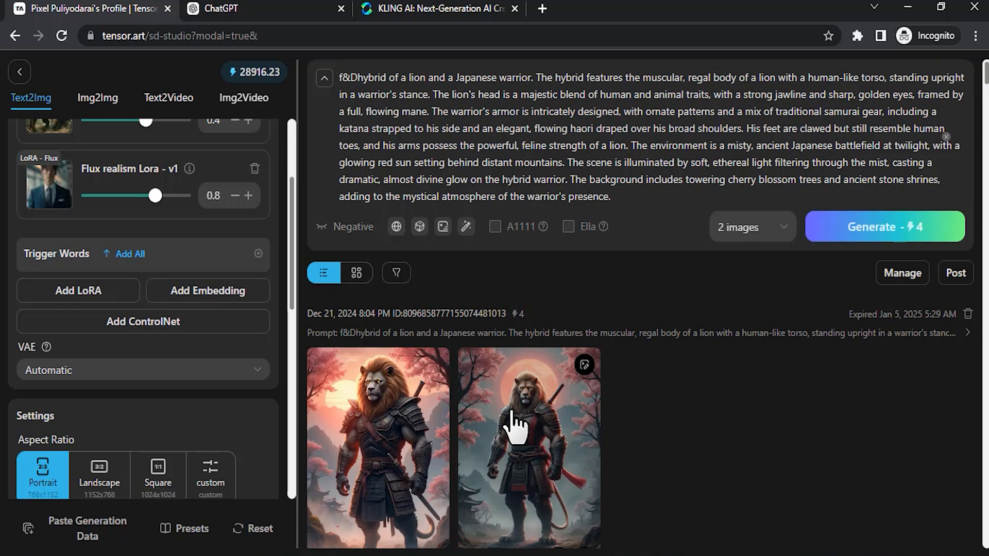
Switch to ChatGPT and send the trigger word "secondary" to get the prompt for the separate lion and warrior image
left_click(271, 9)
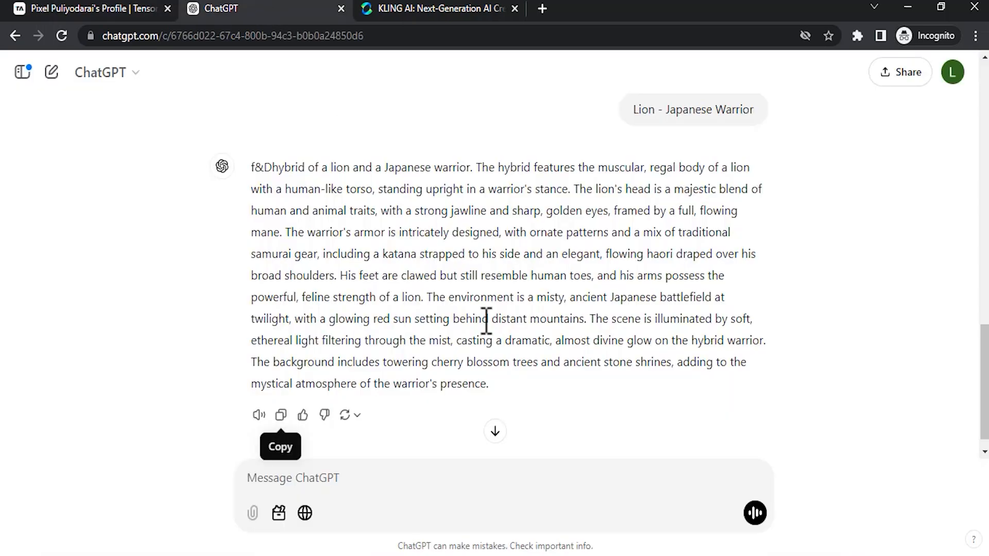
left_click(363, 478)
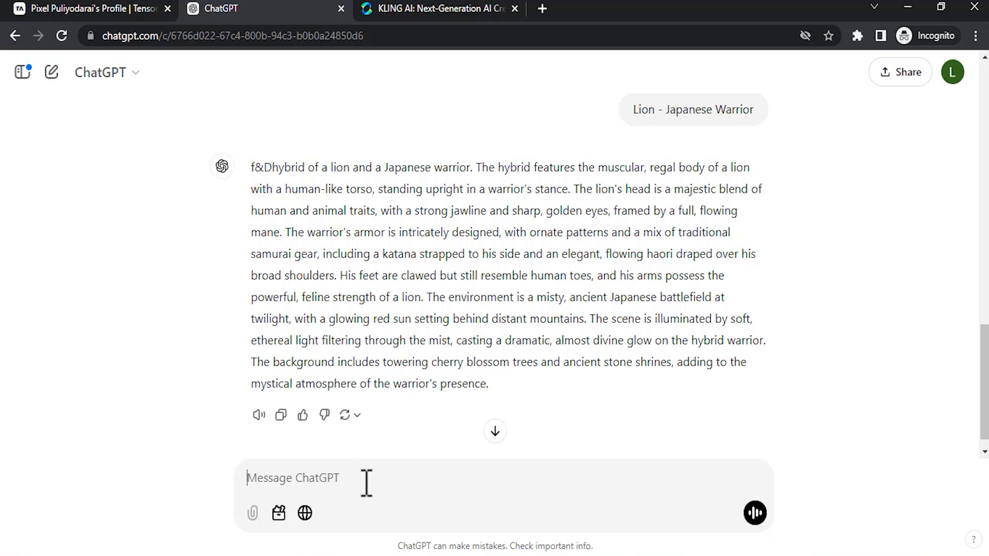
type("sec")
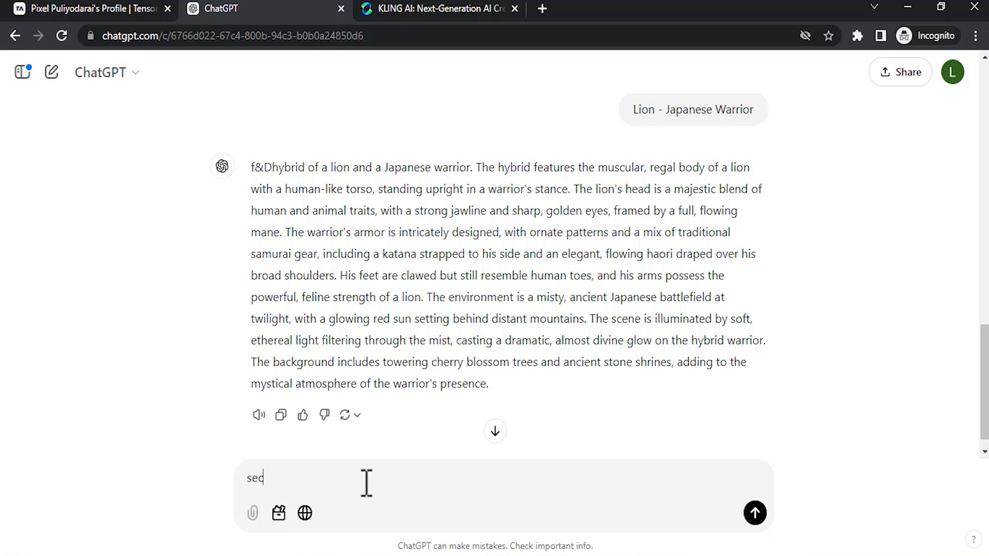
type("ondar")
type("y")
key("Return")
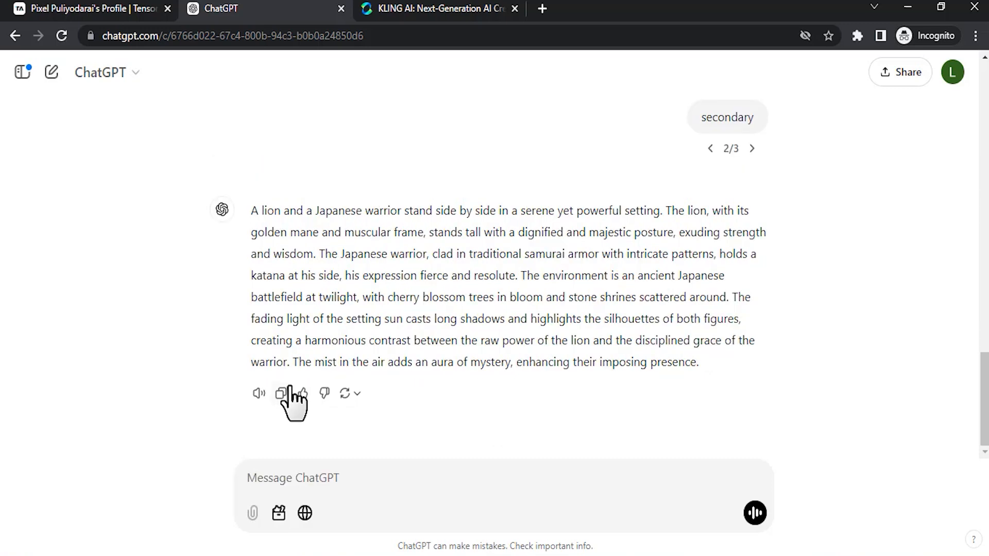
Copy ChatGPT's side-by-side lion and Japanese warrior prompt and replace the hybrid prompt in TensorArt with it
left_click(281, 393)
left_click(85, 10)
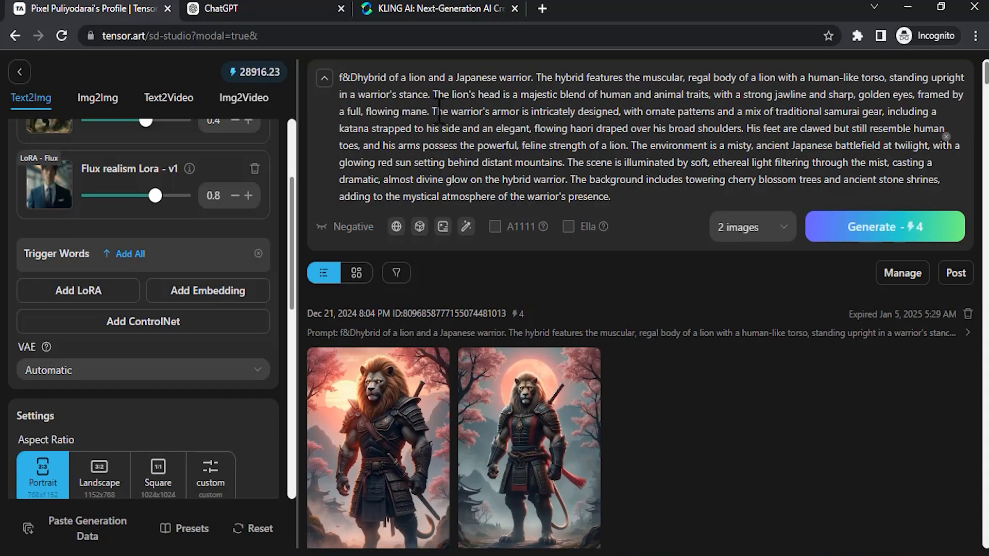
left_click(457, 113)
key("ctrl+a")
key("ctrl+v")
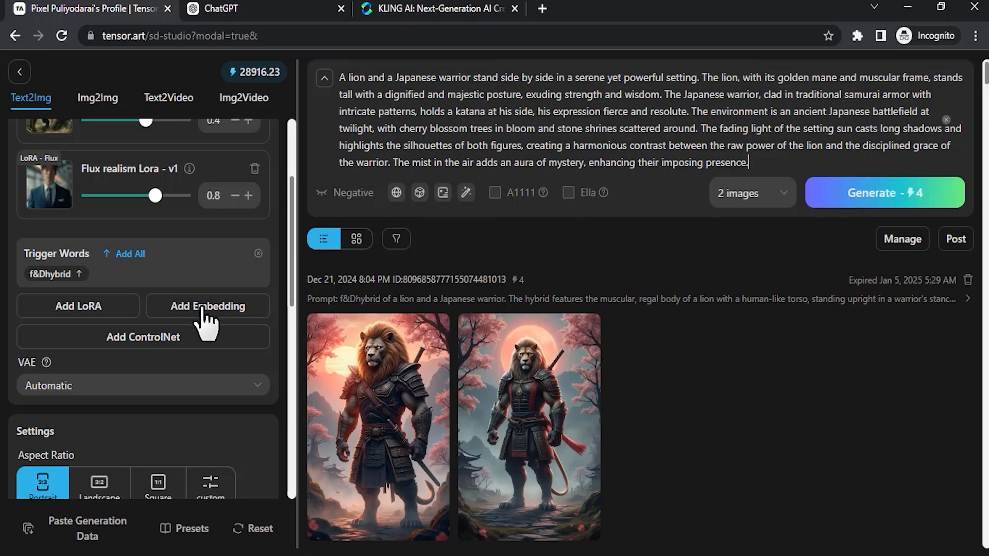
Remove the Hybrid Animals - E9 LoRA and generate 2 images of the lion and warrior standing side by side
scroll(261, 320, "up", 1)
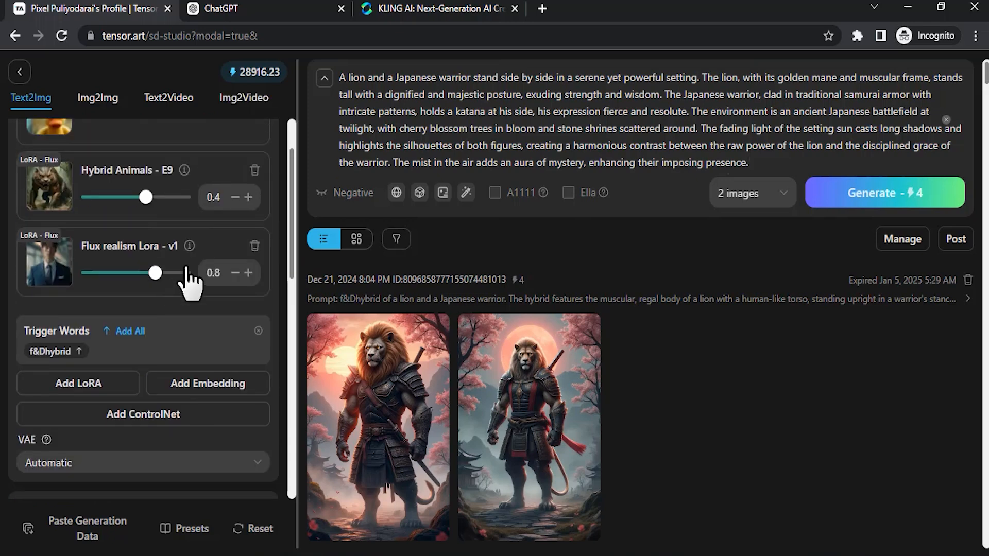
left_click(236, 199)
left_click(236, 198)
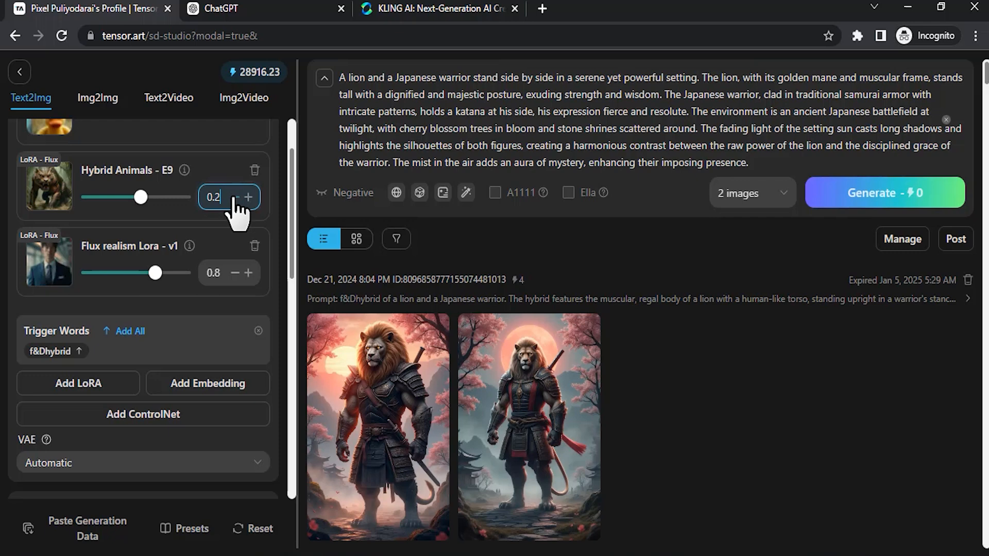
left_click(235, 198)
left_click(236, 199)
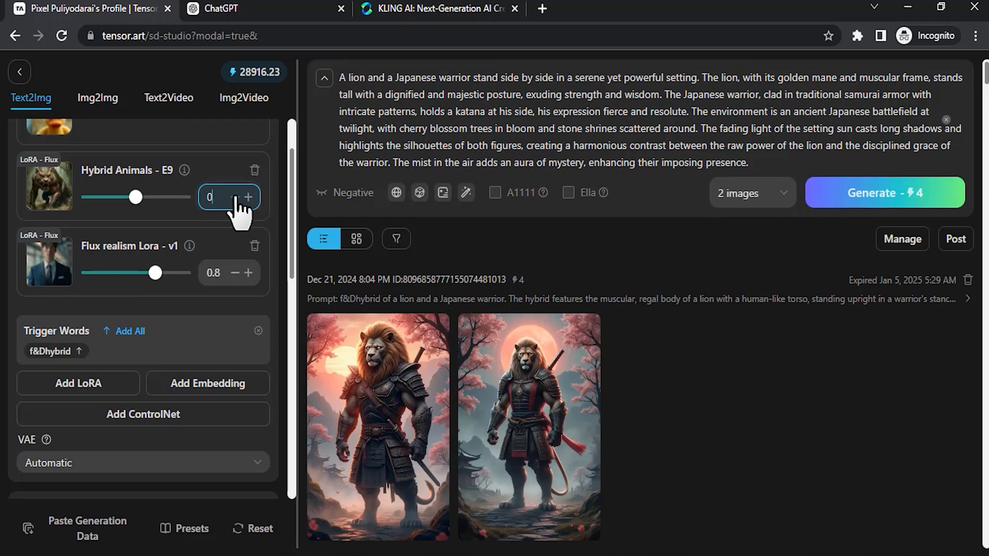
left_click(255, 170)
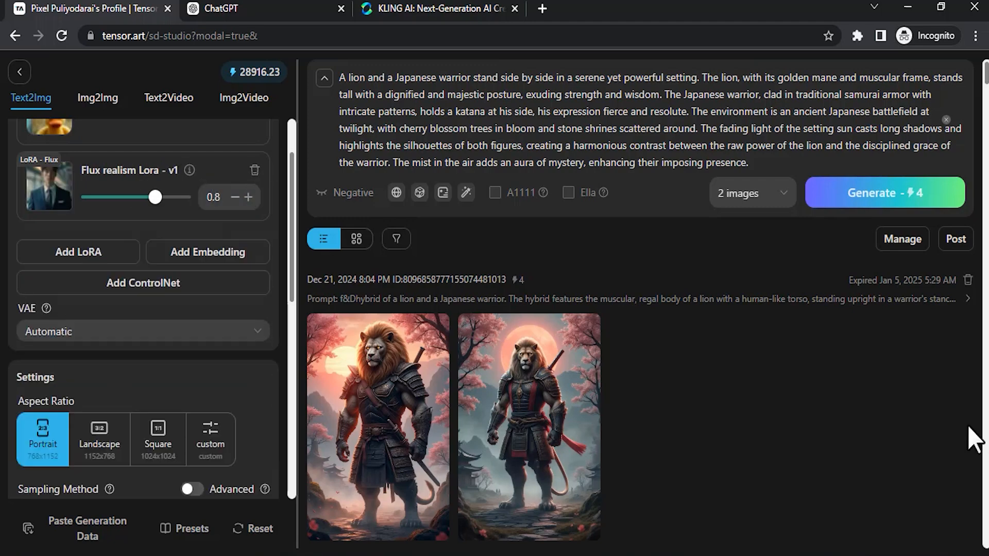
left_click(869, 195)
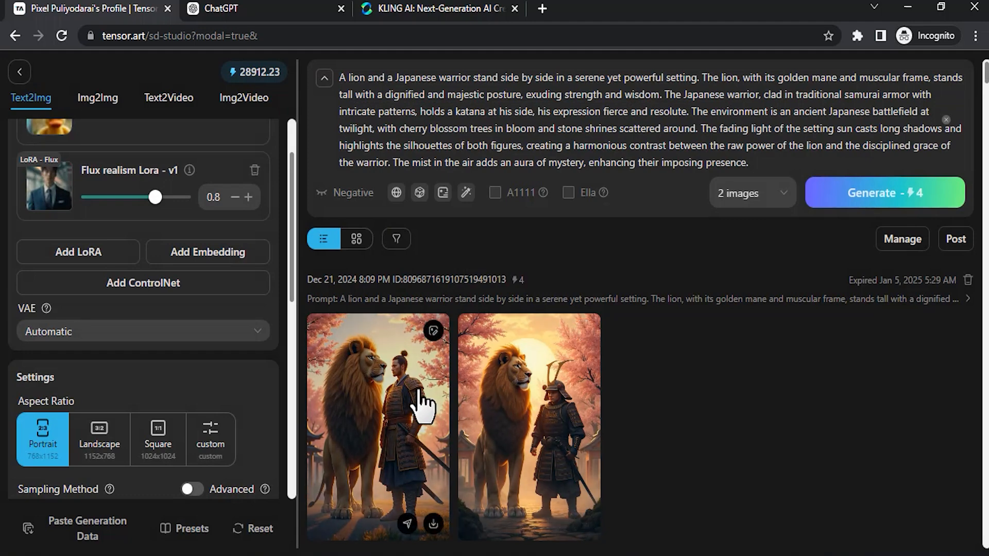
Compare the generated side-by-side images and download the one with the helmeted samurai beside the lion
left_click(419, 393)
left_click(464, 317)
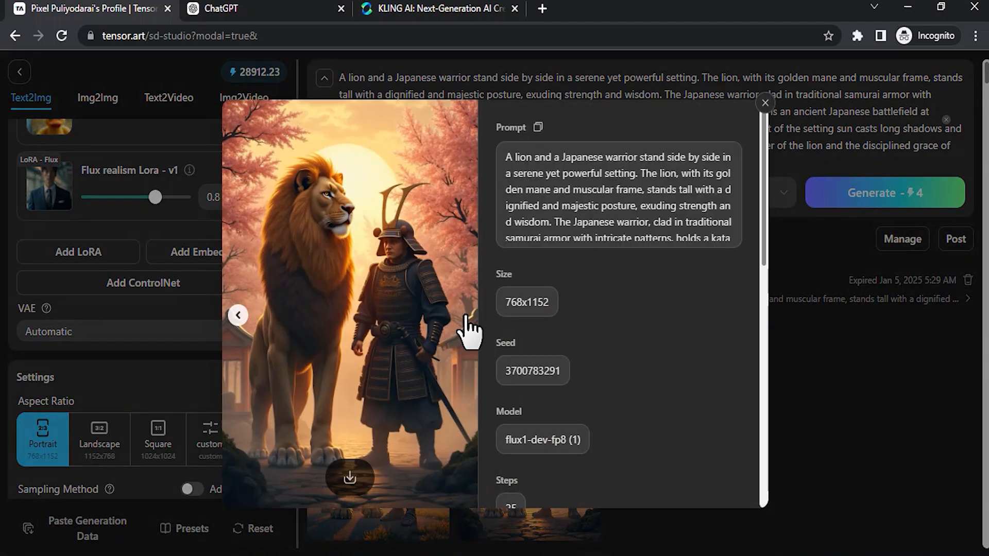
left_click(238, 315)
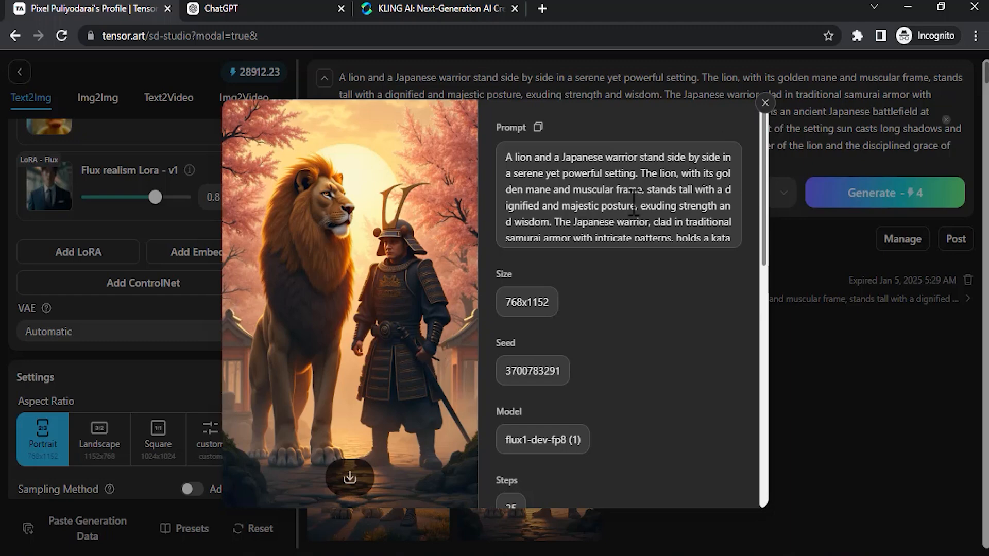
left_click(765, 103)
Open the first lion-warrior hybrid image from the earlier generation and download it
scroll(666, 371, "down", 8)
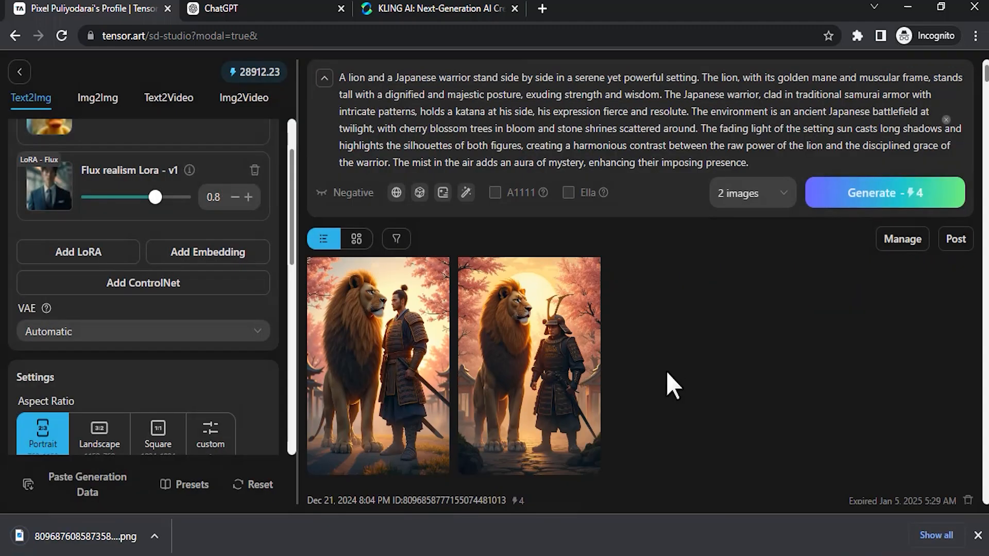
scroll(662, 370, "up", 3)
left_click(376, 379)
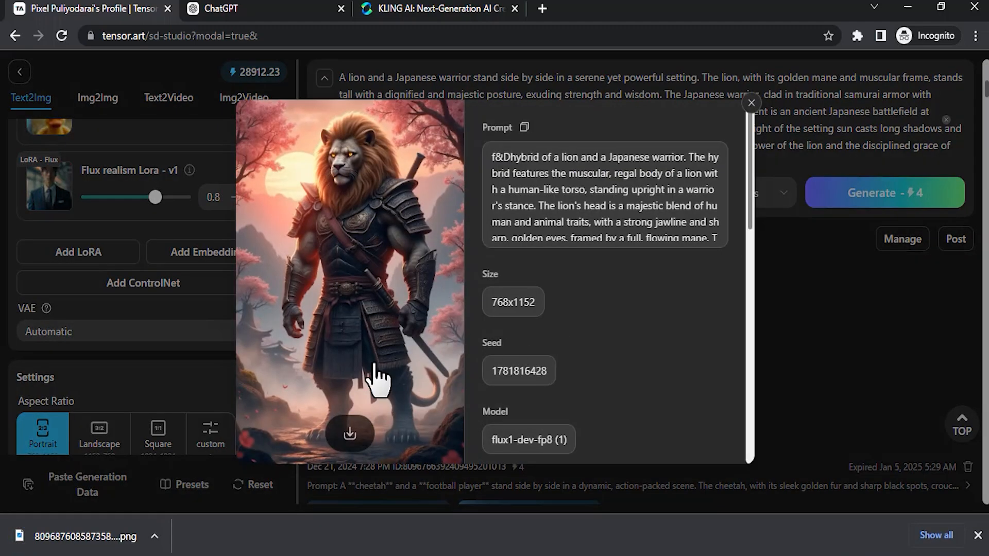
left_click(350, 435)
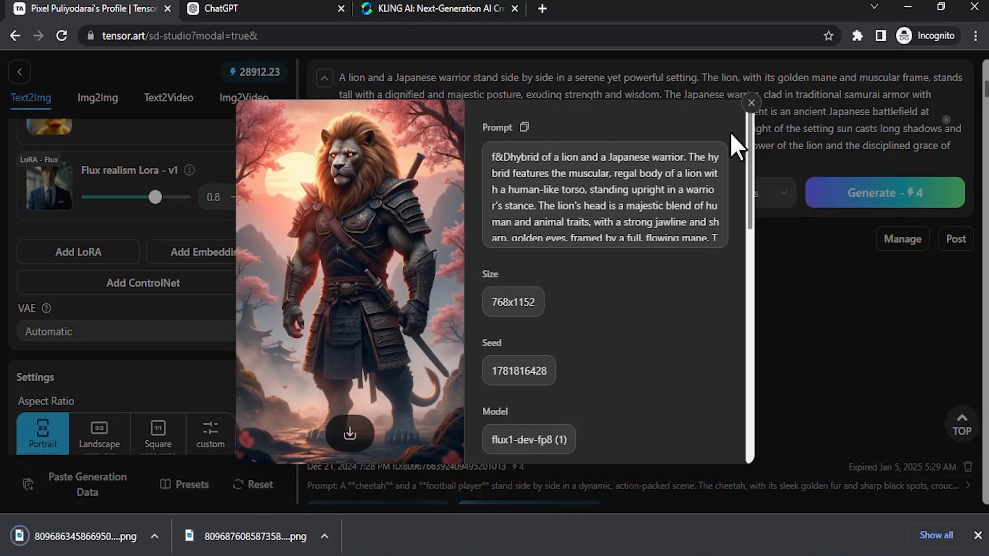
key("Escape")
Switch to ChatGPT, send the trigger word "third", and copy the resulting transformation prompt
left_click(227, 10)
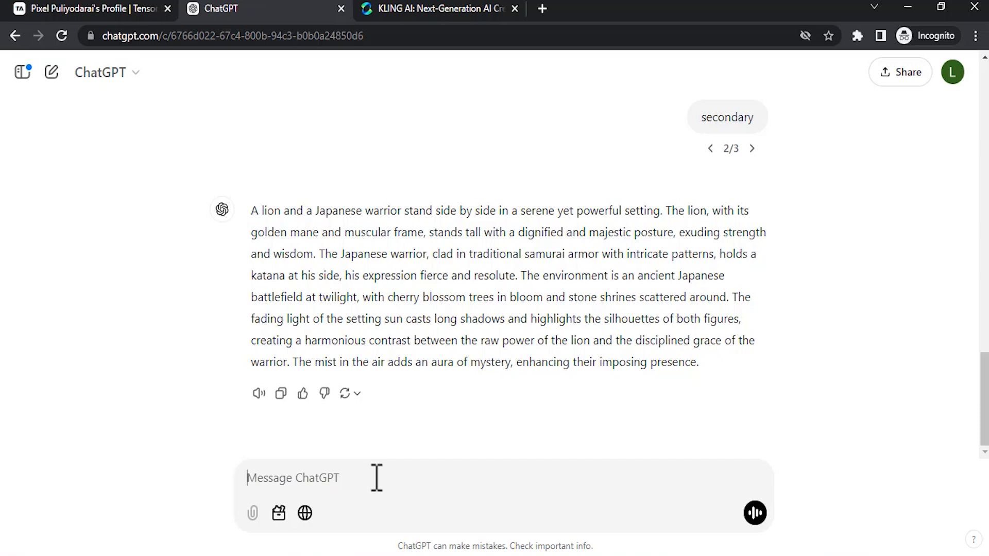
type("t")
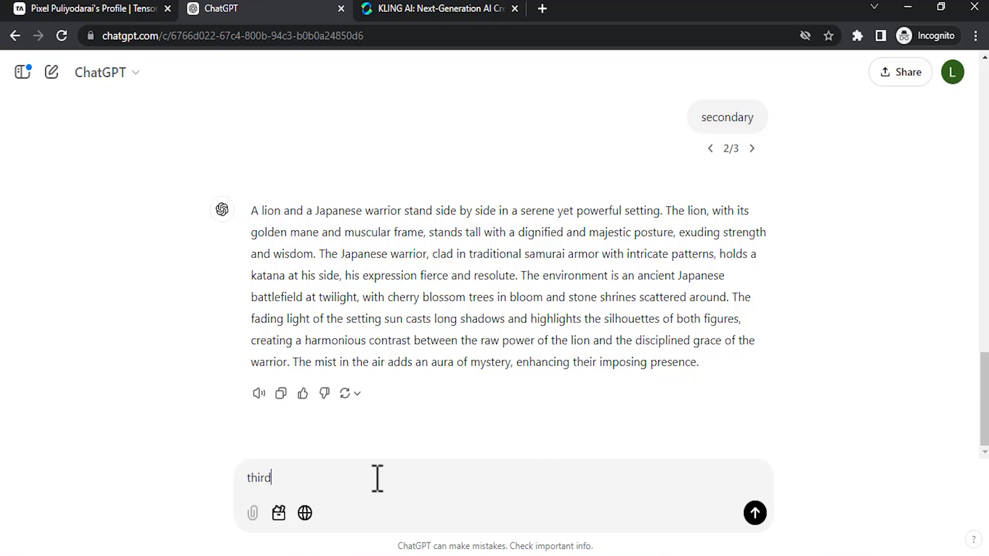
type("hird")
key("Return")
left_click_drag(409, 362, 263, 255)
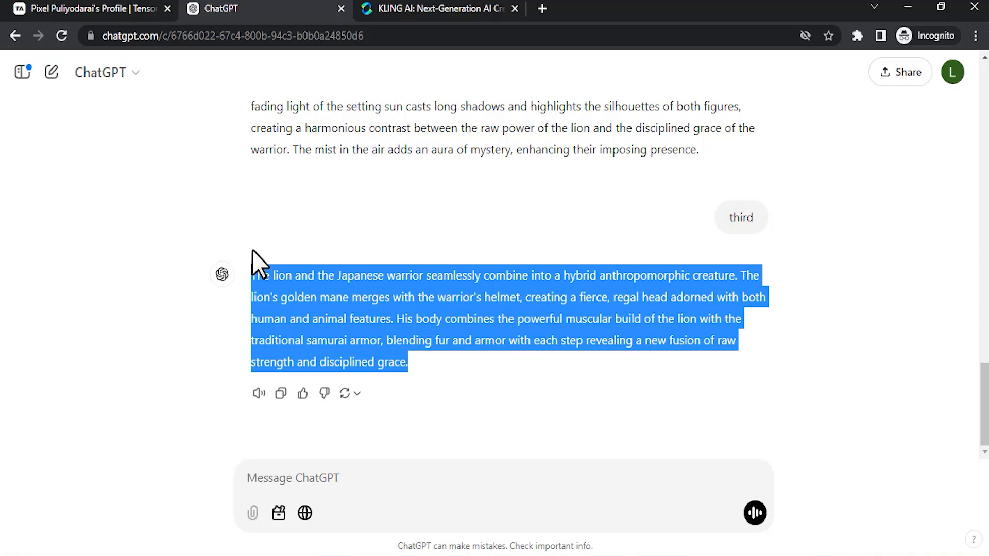
left_click(281, 393)
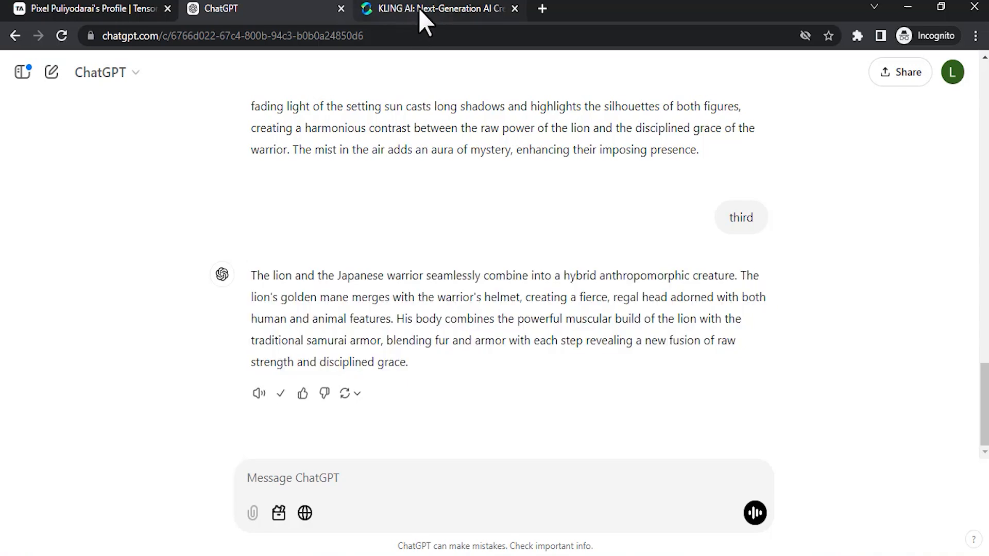
Switch to KLING AI image-to-video and add the side-by-side image as start frame and the hybrid image as end frame
left_click(419, 8)
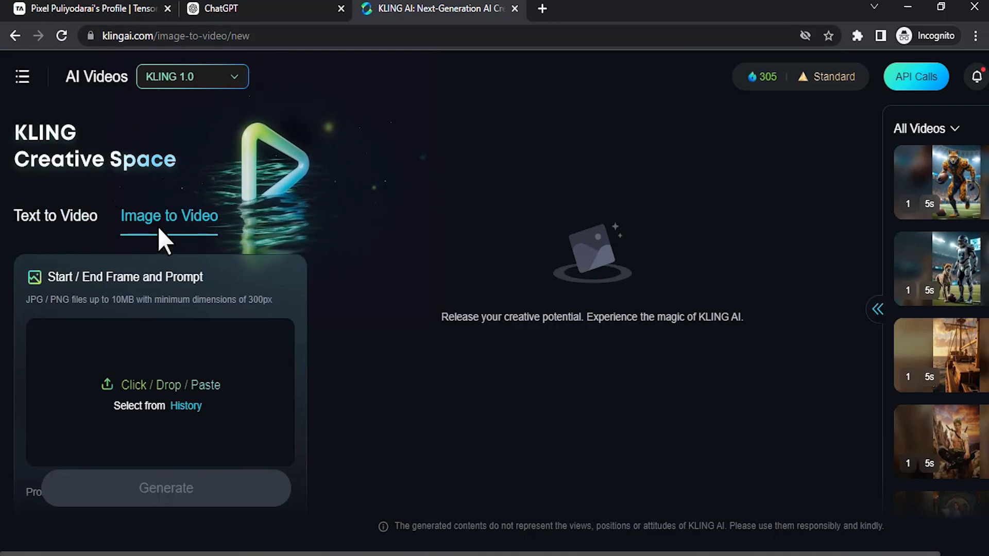
scroll(206, 330, "down", 2)
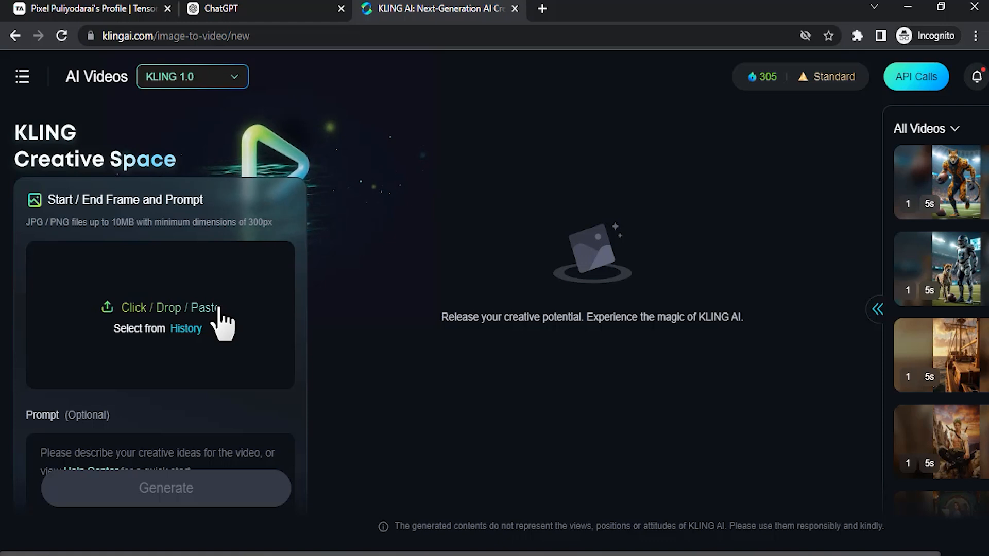
key("ctrl+v")
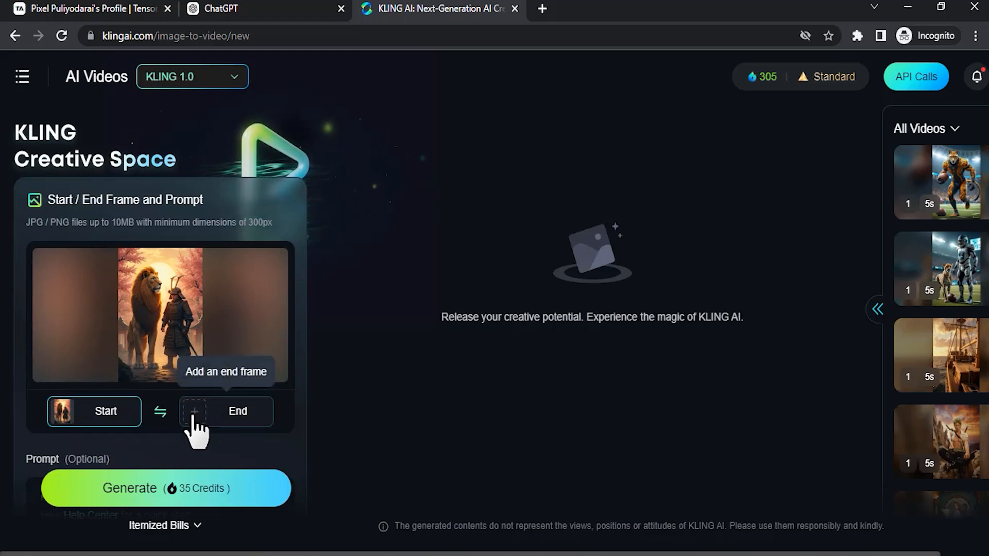
left_click(213, 418)
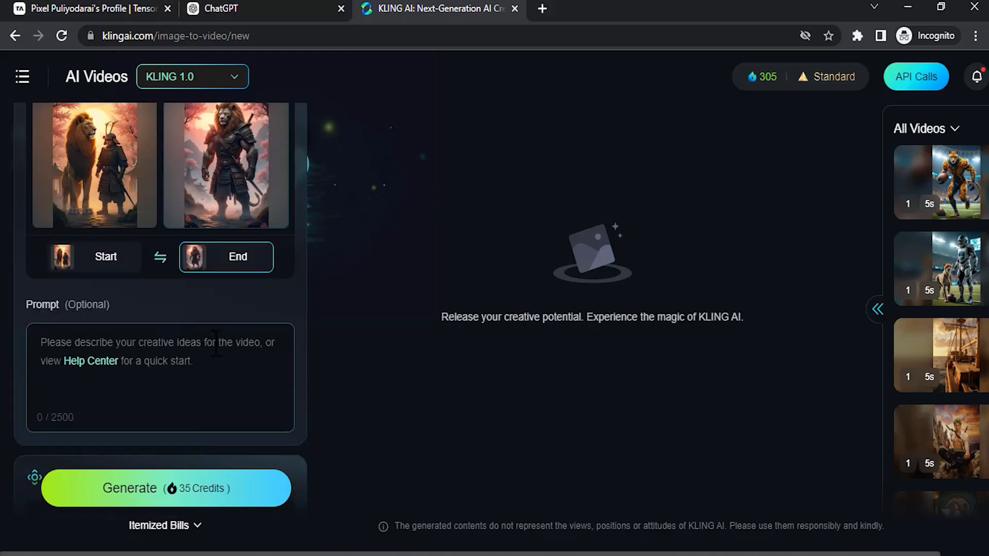
Paste the copied transformation text as the video prompt and set the generation mode to Standard Mode
left_click(216, 342)
key("ctrl+v")
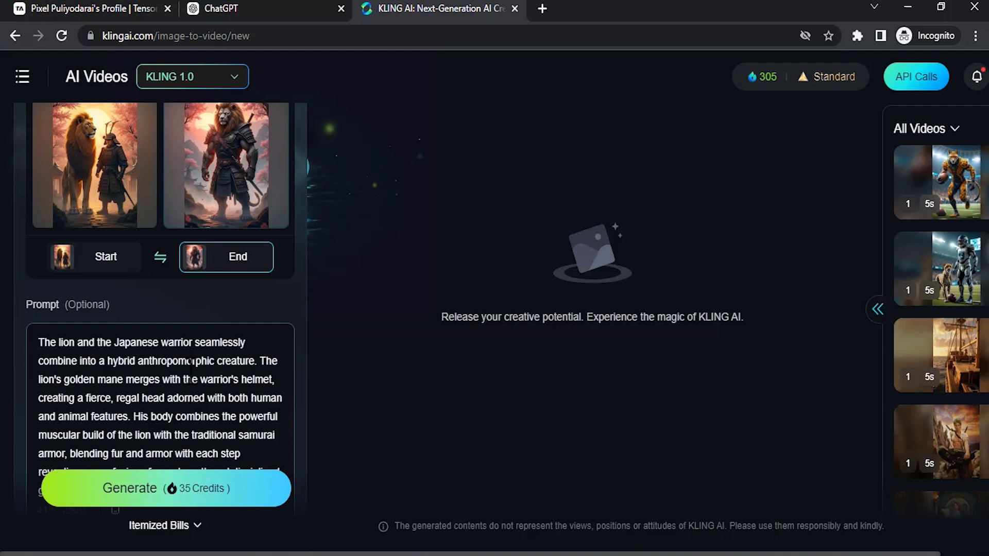
scroll(191, 371, "down", 5)
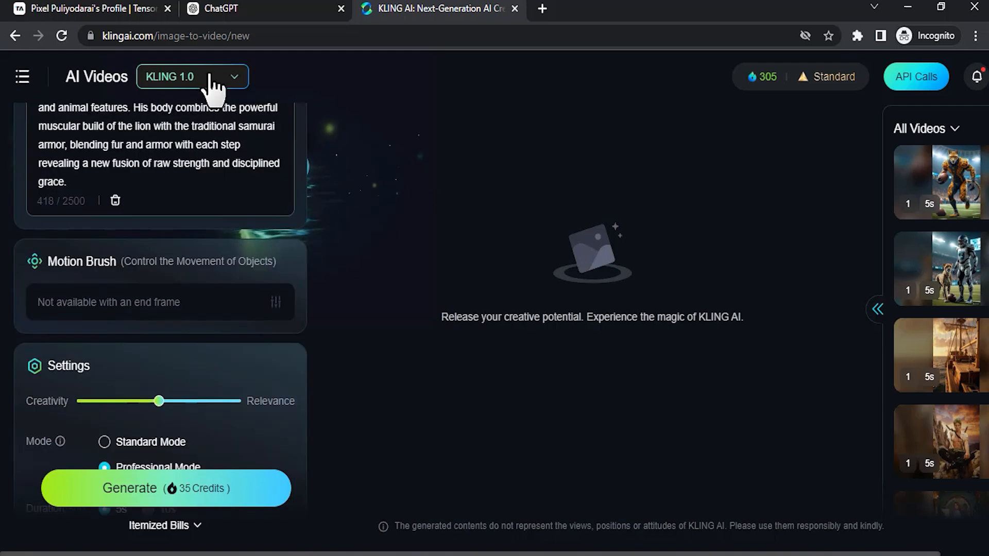
scroll(237, 262, "down", 2)
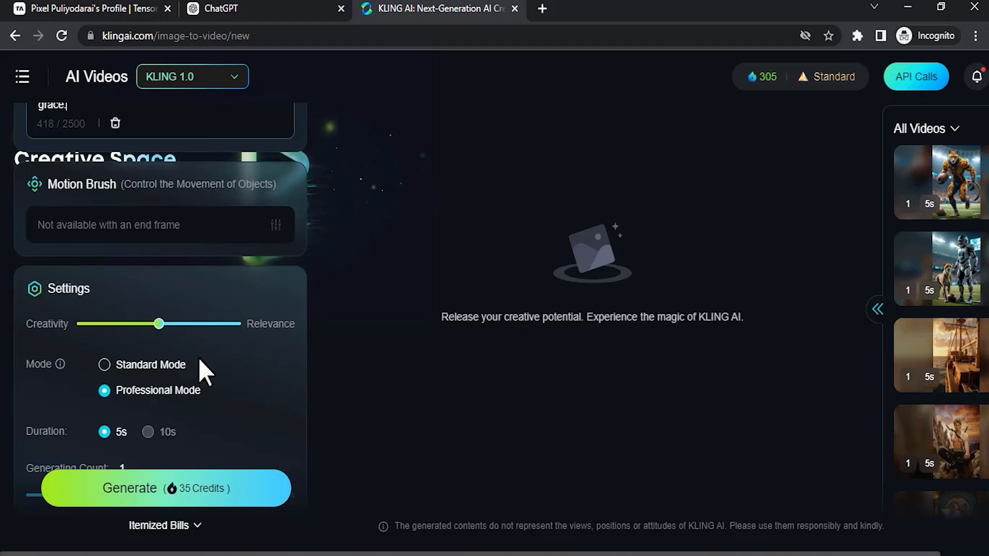
mouse_move(147, 371)
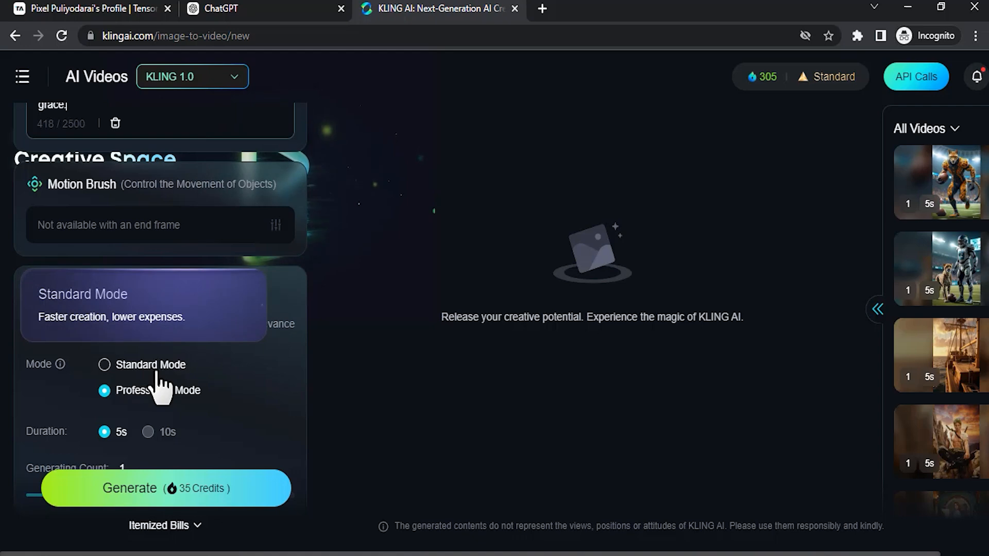
left_click(157, 373)
scroll(212, 388, "down", 3)
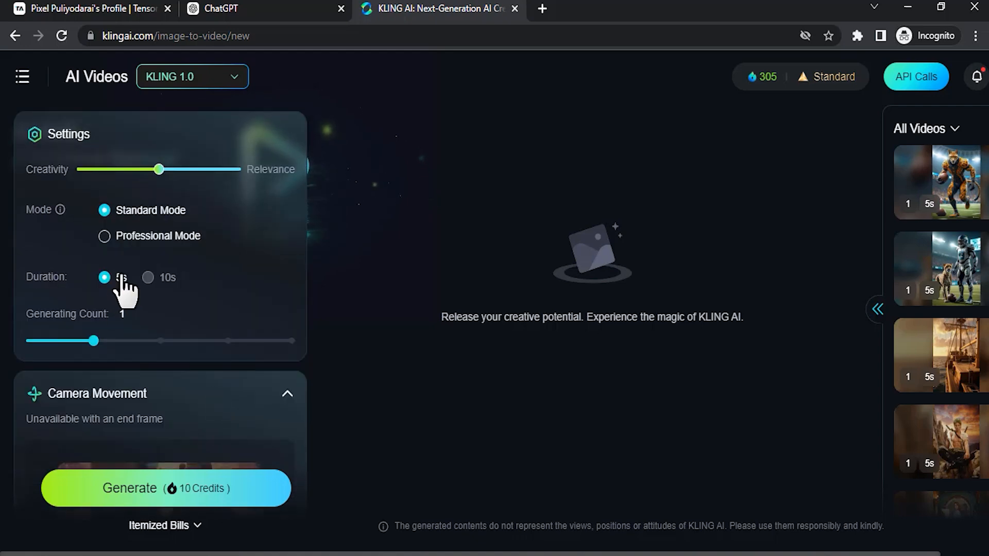
Enter "Transition, Slideshow, Slow motion" as the negative prompt
scroll(161, 324, "down", 7)
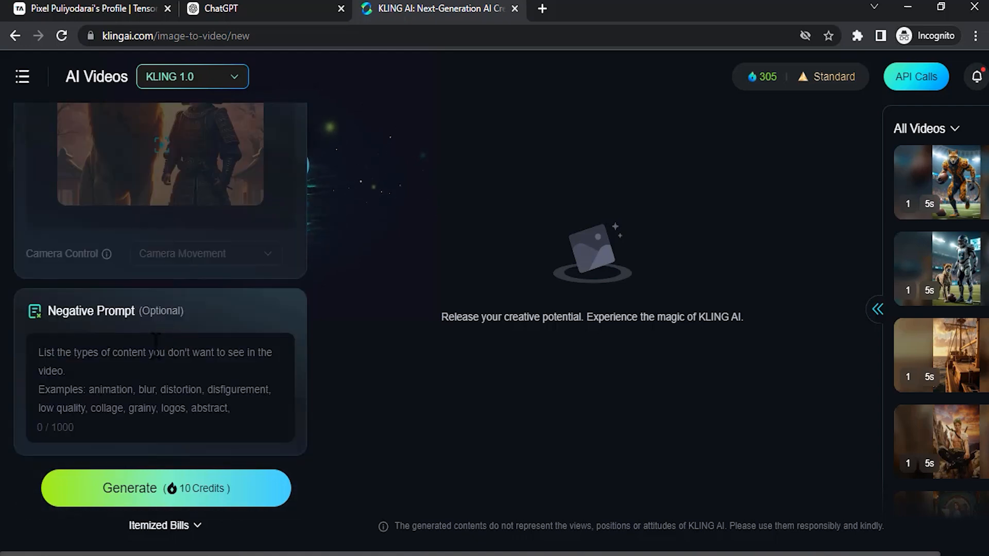
left_click(156, 367)
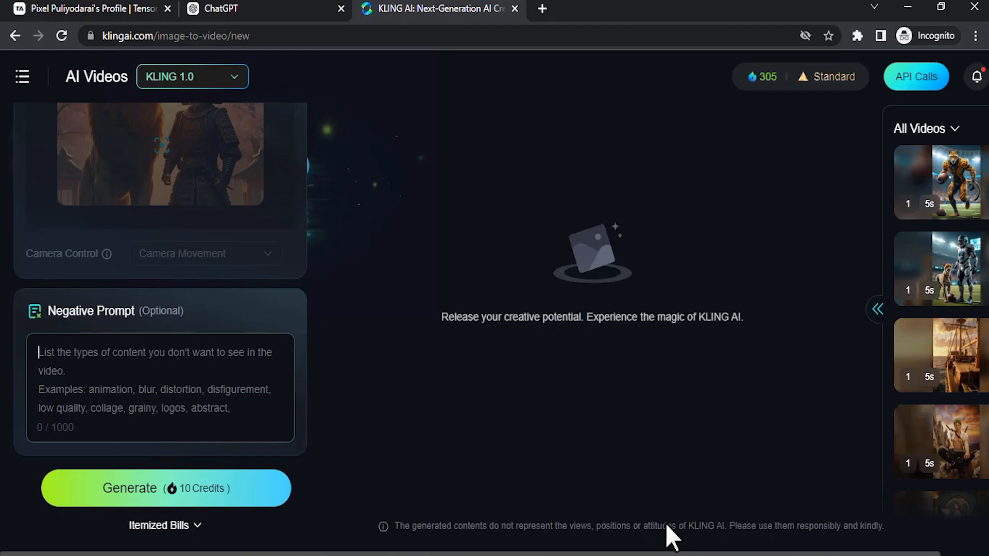
type("Transit")
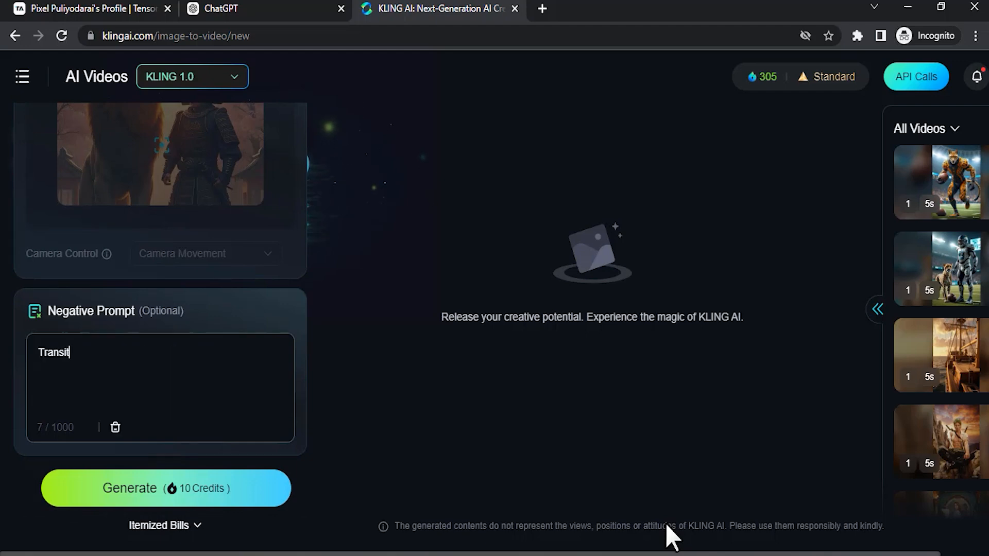
type("ion, Sli")
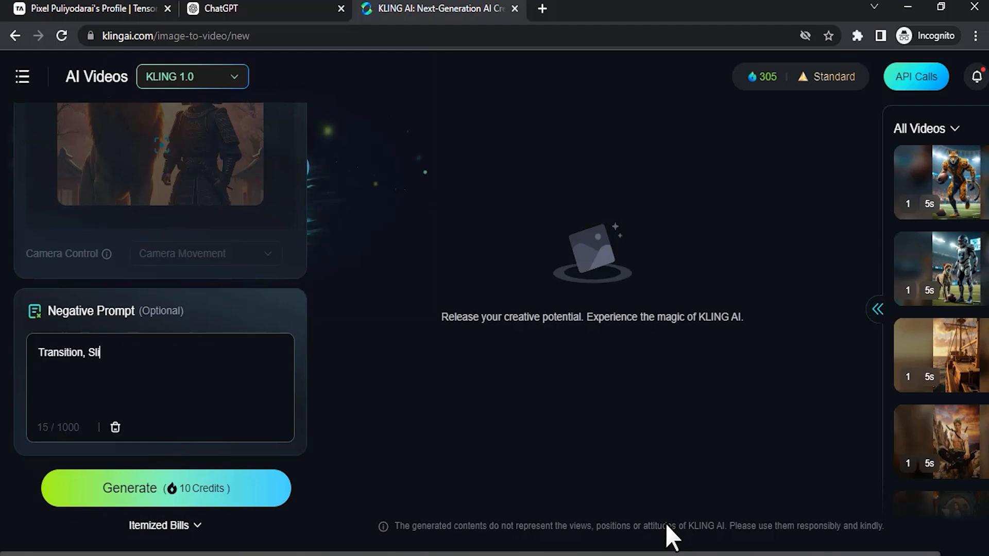
type("deshow, Slow motion")
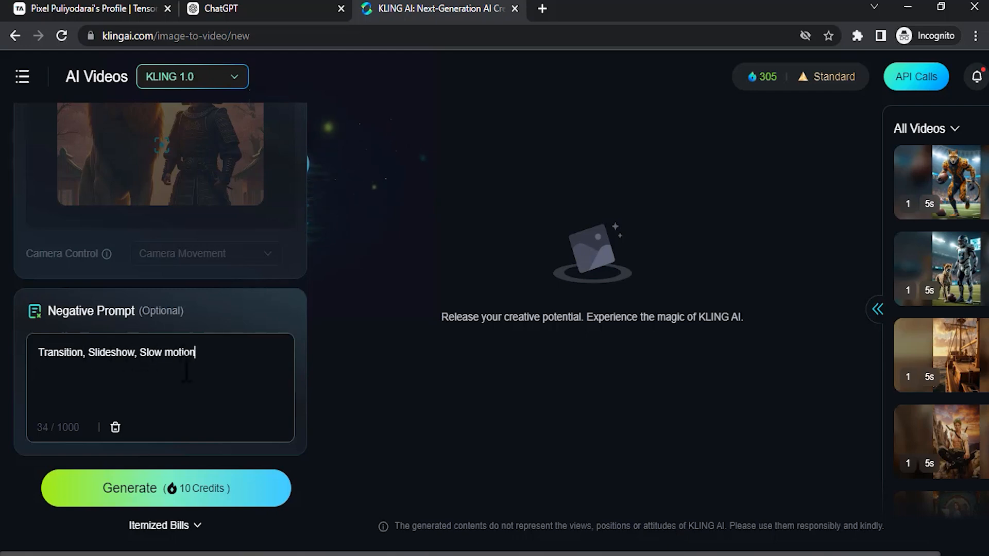
Review the start and end frames and the settings, and generate the transformation video
scroll(187, 374, "up", 4)
scroll(169, 370, "down", 4)
scroll(277, 359, "up", 10)
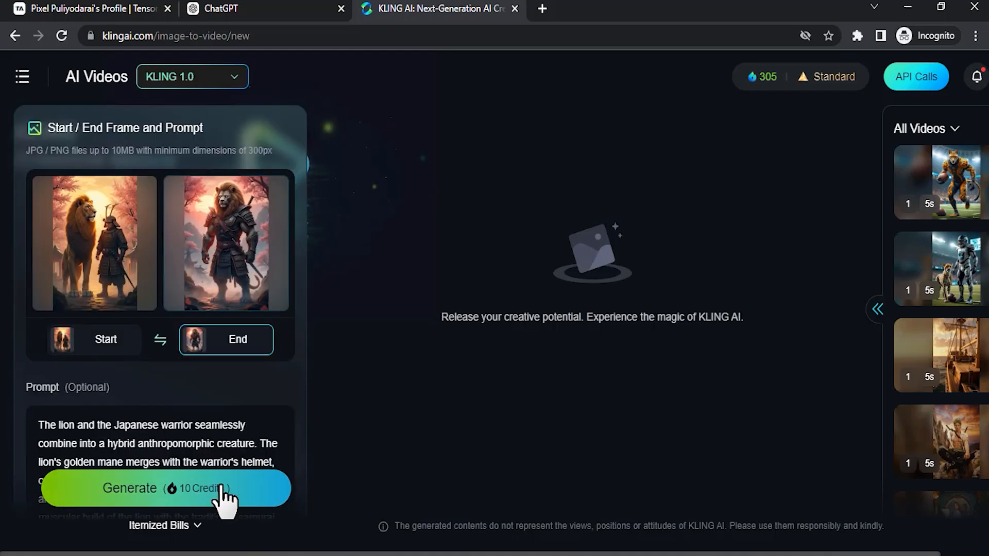
left_click(221, 487)
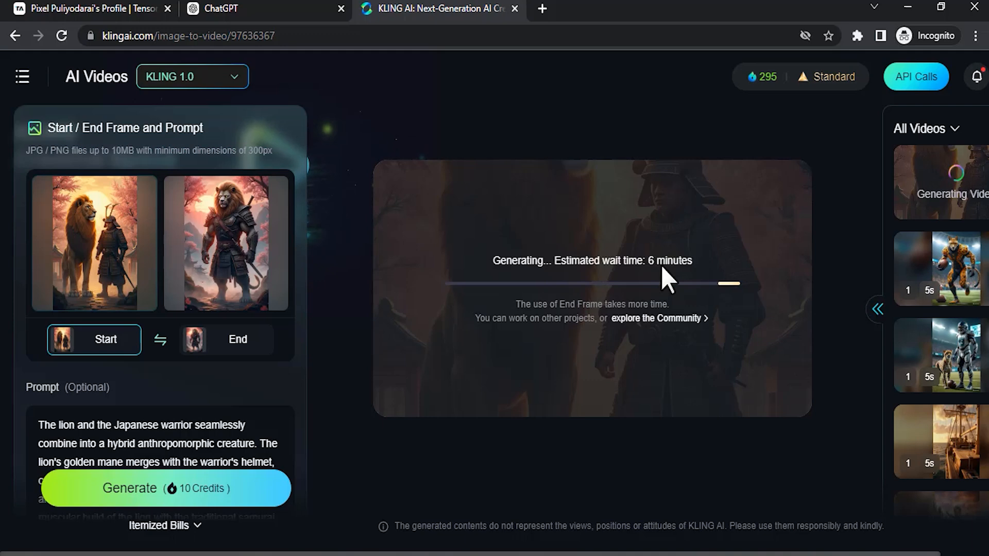
Switch to ChatGPT, send the trigger word "fourth", and copy the resulting prompt for the hybrid lion-warrior's movement
left_click(247, 9)
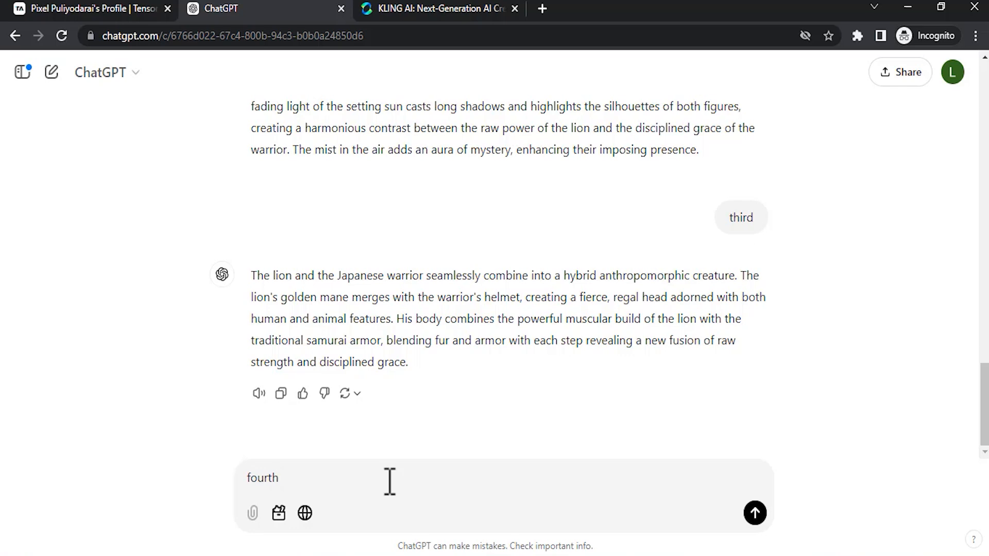
key("Return")
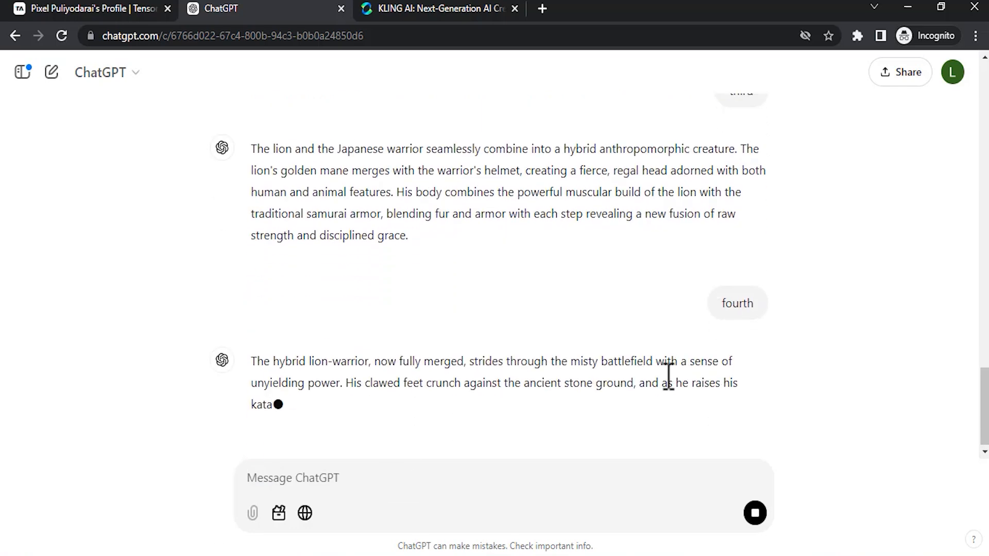
left_click_drag(647, 371, 252, 264)
key("ctrl+c")
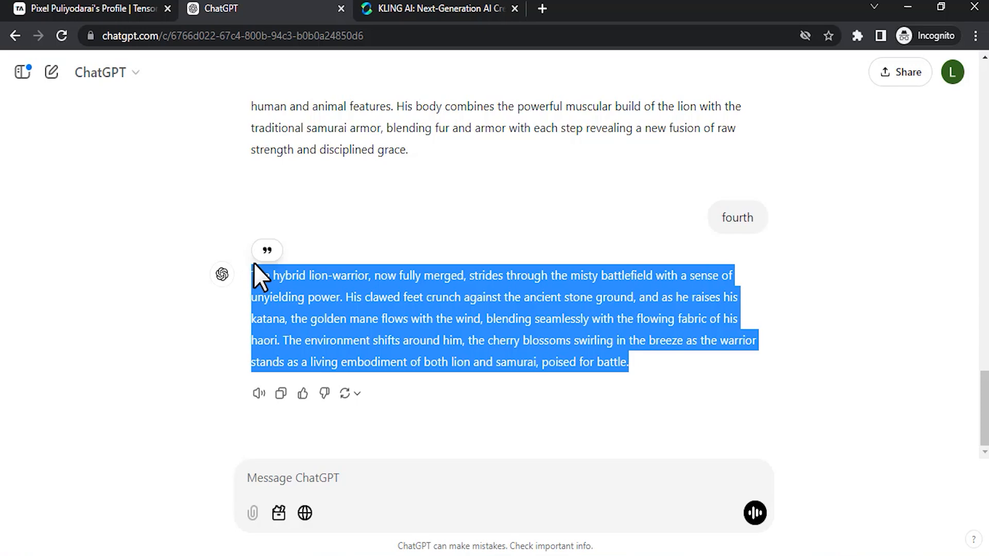
Switch to KLING AI, delete the lion and warrior start frame, and move the hybrid lion-warrior image from end frame to start frame
left_click(405, 10)
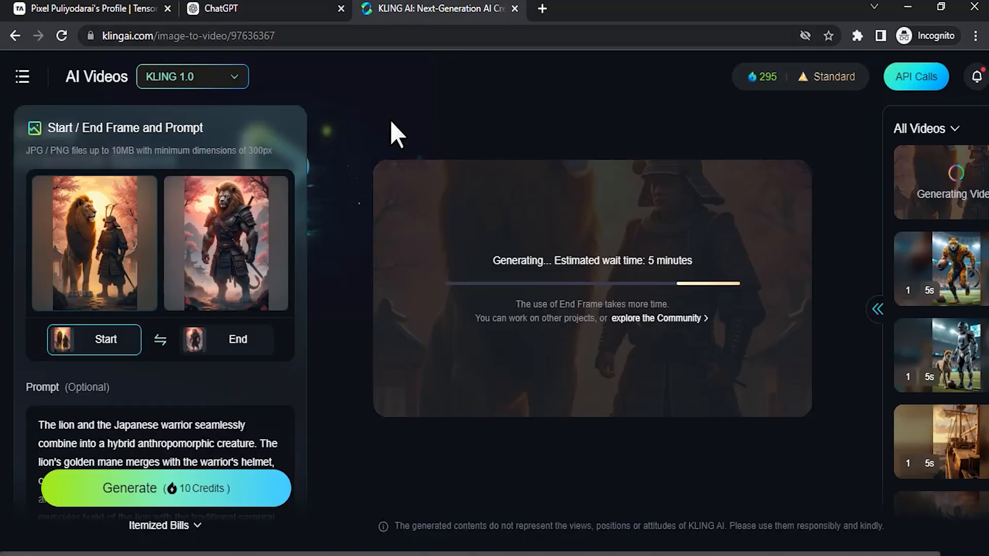
mouse_move(78, 259)
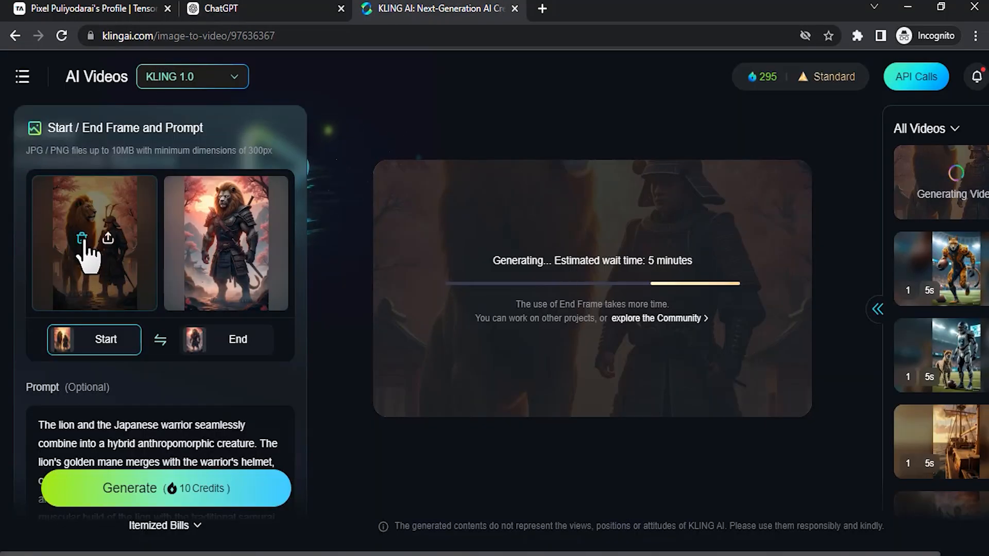
left_click(82, 239)
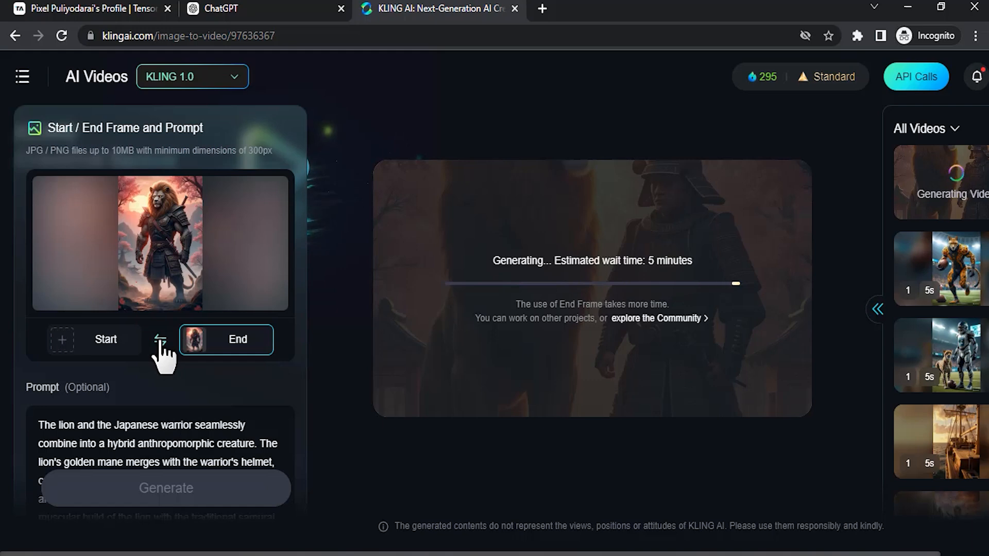
left_click(161, 342)
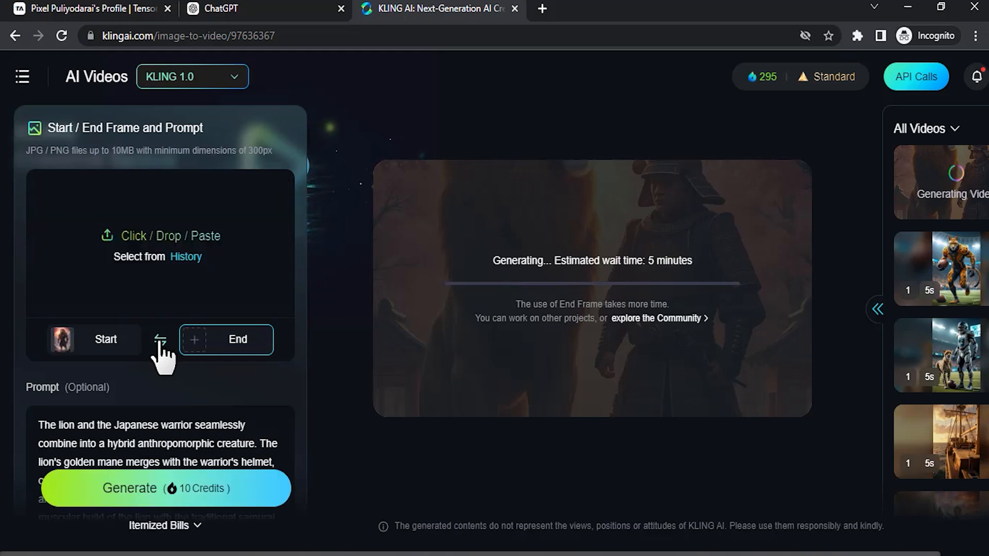
left_click(109, 340)
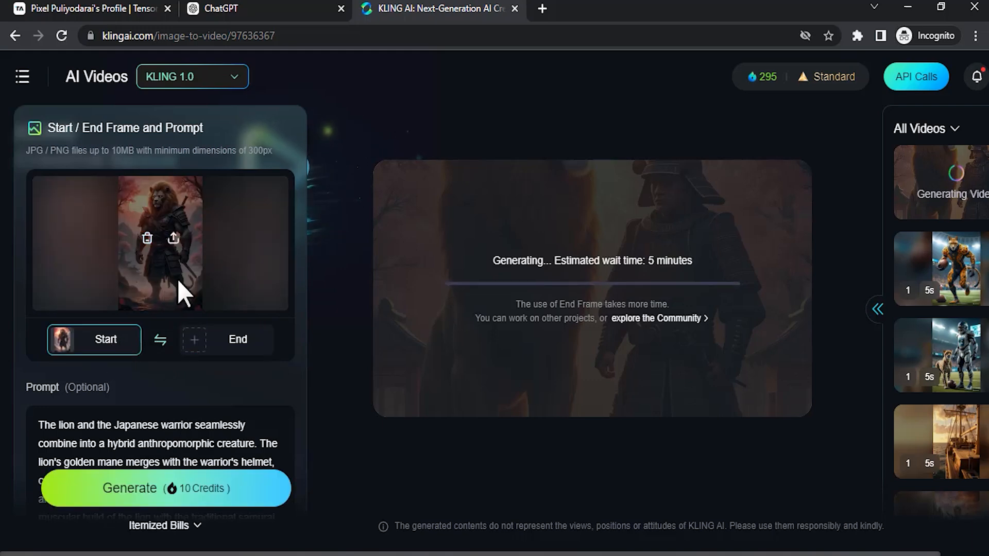
Replace the video prompt with the copied text about the hybrid lion-warrior striding through the misty battlefield
scroll(178, 279, "down", 2)
triple_click(202, 383)
key("ctrl+v")
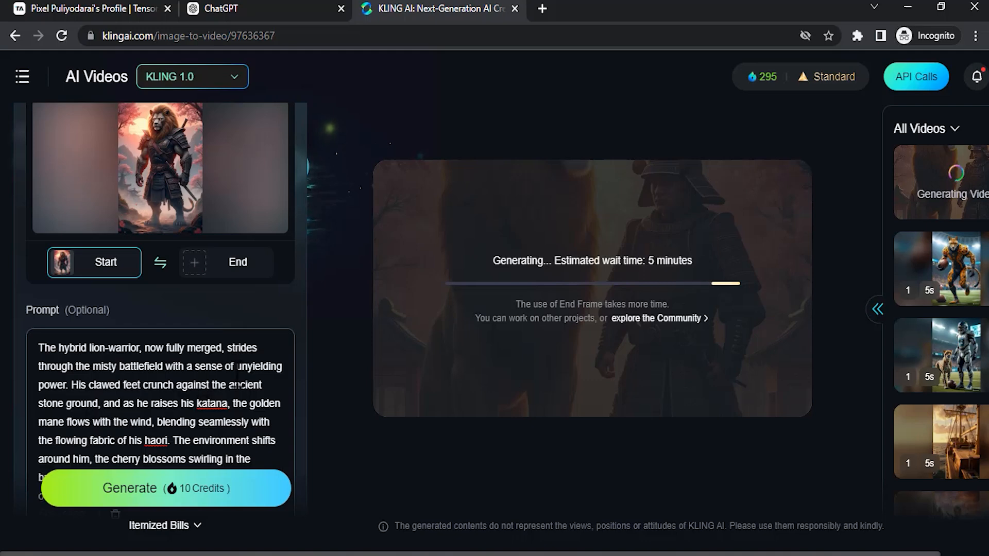
scroll(230, 381, "down", 4)
scroll(231, 381, "up", 8)
scroll(231, 381, "up", 3)
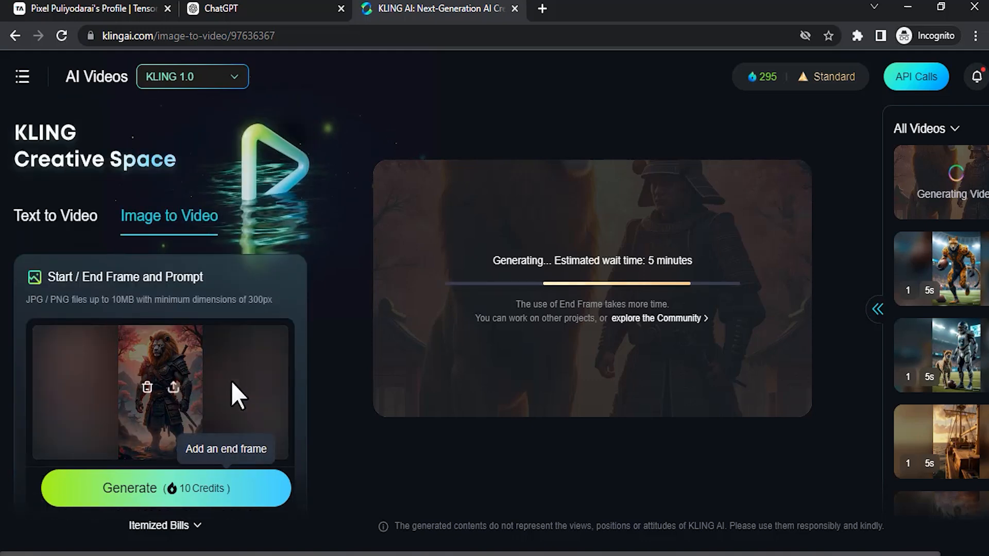
Set the video model to KLING 1.6 and generate the hybrid lion-warrior video
scroll(232, 391, "down", 3)
left_click(193, 98)
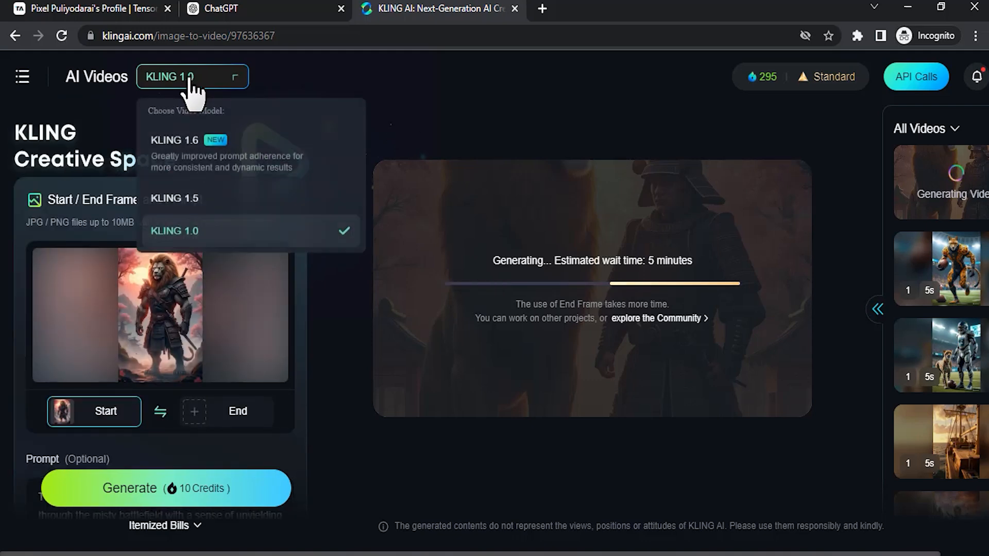
left_click(274, 166)
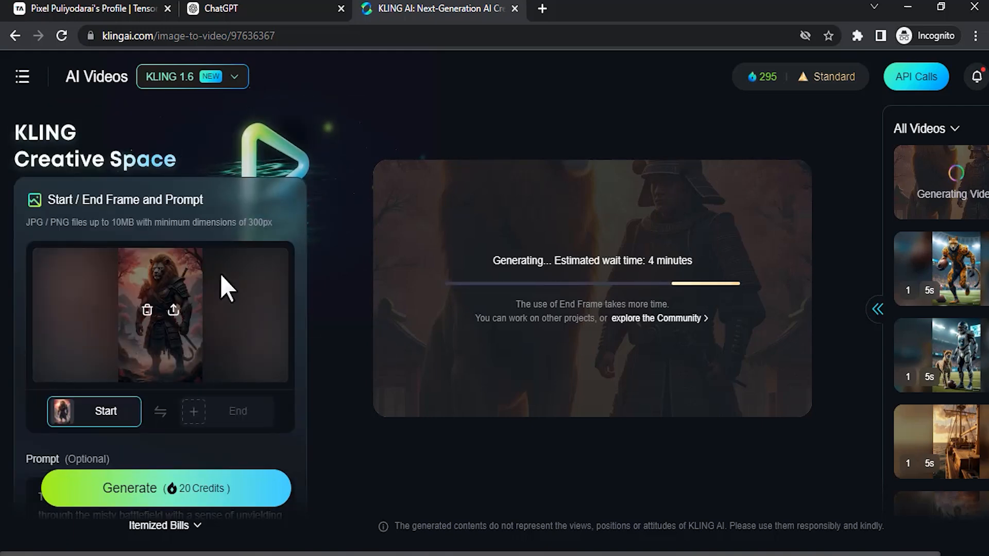
left_click(191, 88)
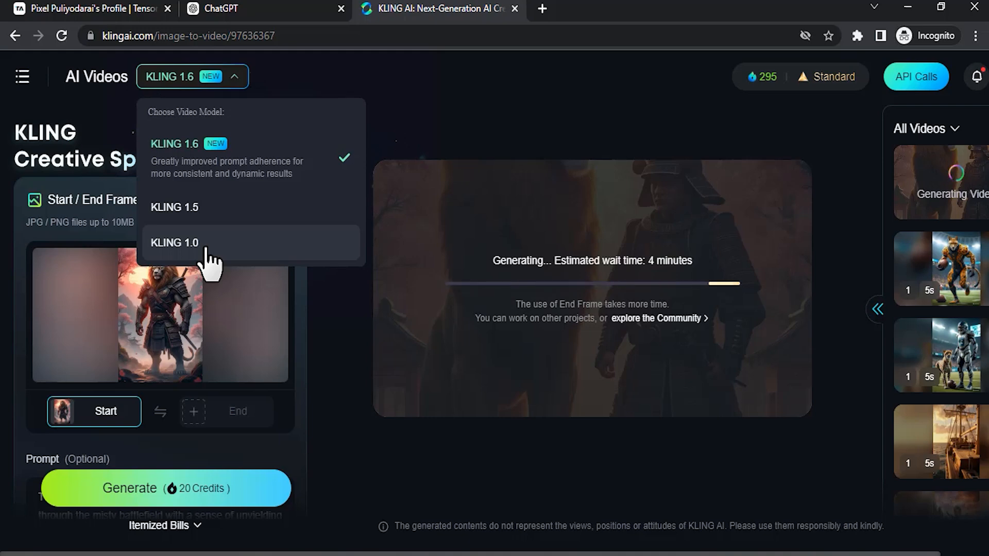
left_click(151, 489)
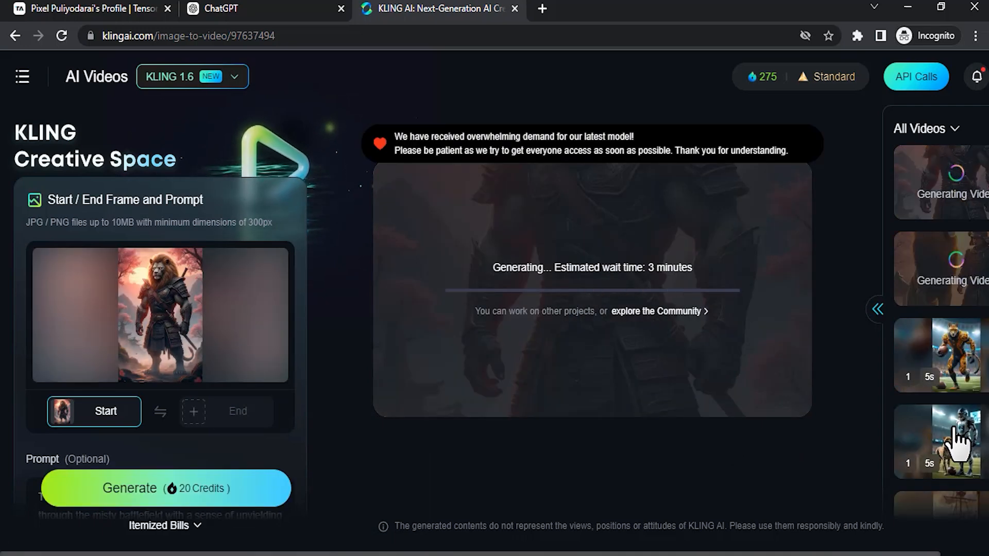
Play the earlier cheetah and football player transformation video and the cheetah hybrid video from the video history
left_click(953, 433)
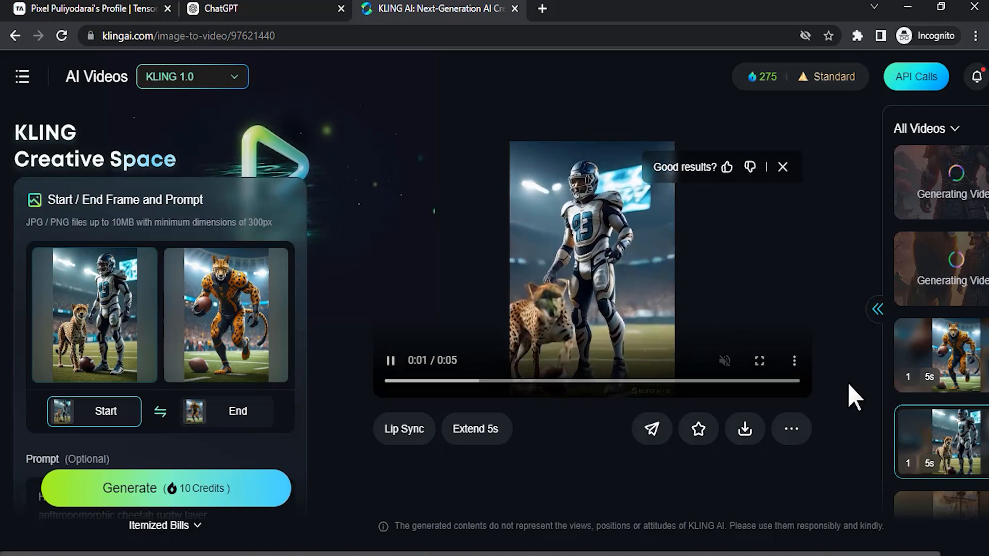
left_click(957, 361)
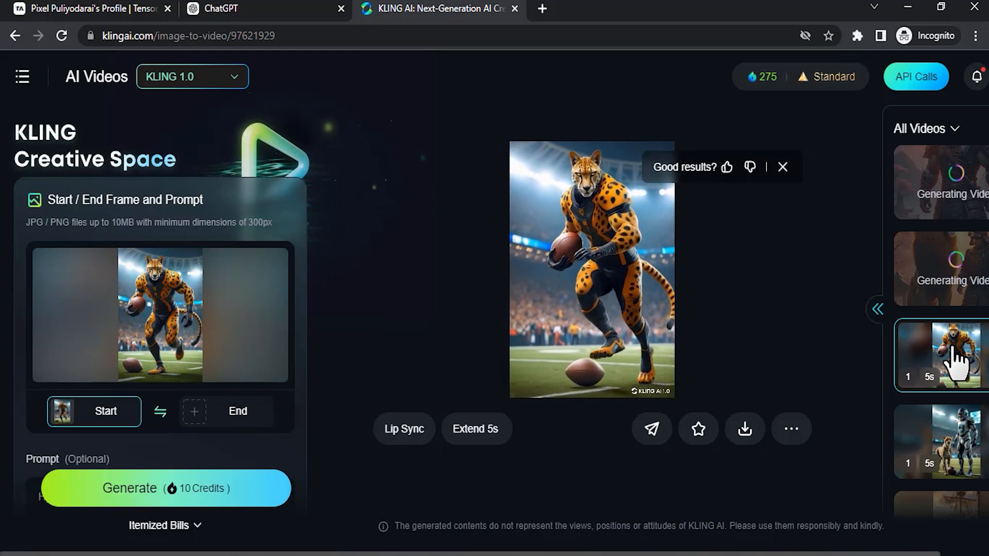
mouse_move(666, 378)
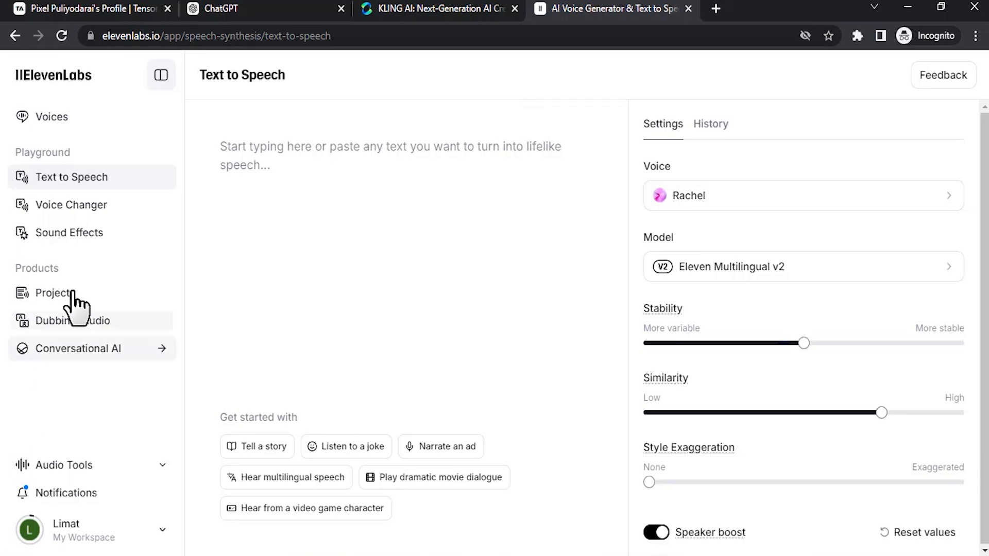
Open the Sound Effects generator in ElevenLabs, check the cheetah video in KLING AI, and enter "noisy football stadium" as the sound prompt
left_click(52, 235)
left_click(436, 8)
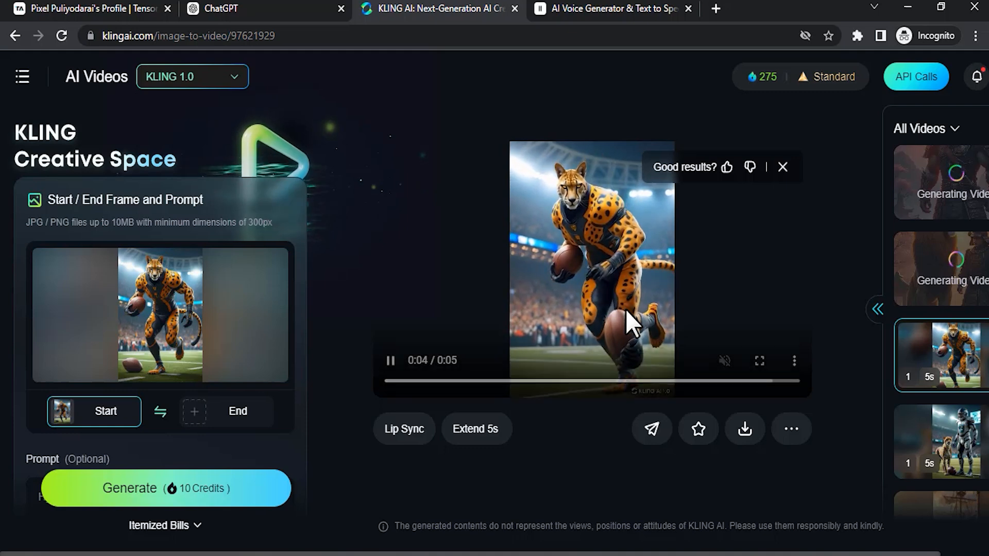
left_click(608, 8)
type("noisy")
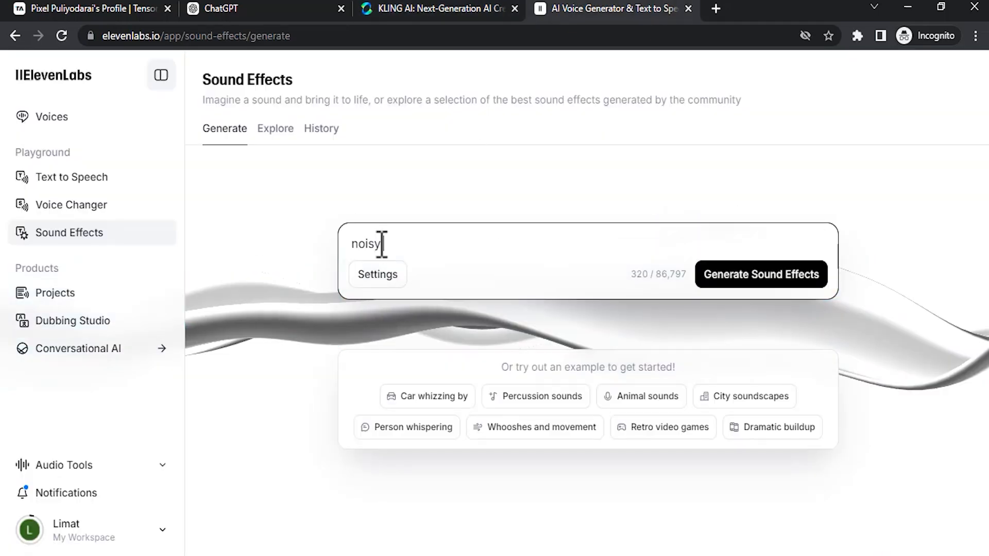
type(" football stadium")
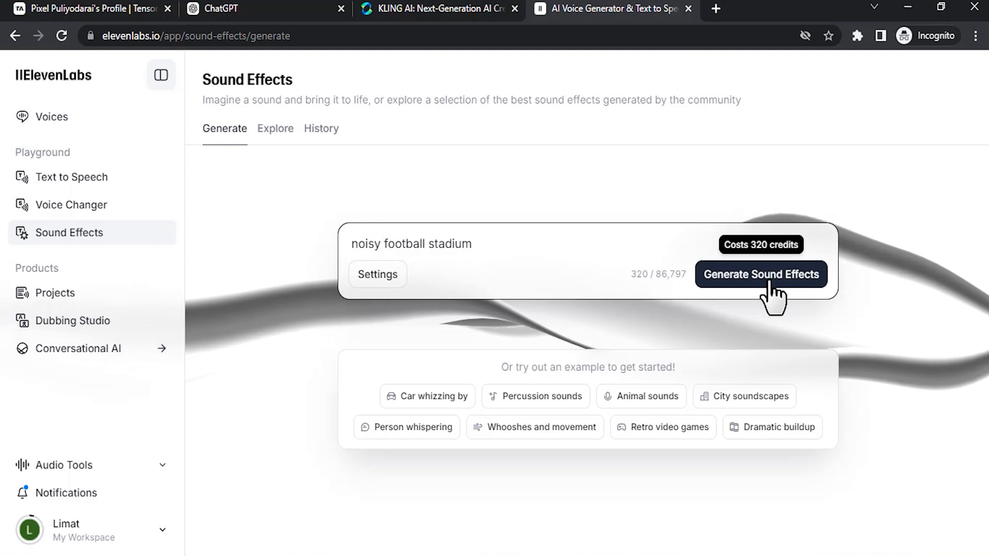
Set the sound effect duration to 10 seconds and generate the noisy football stadium effects
left_click(403, 280)
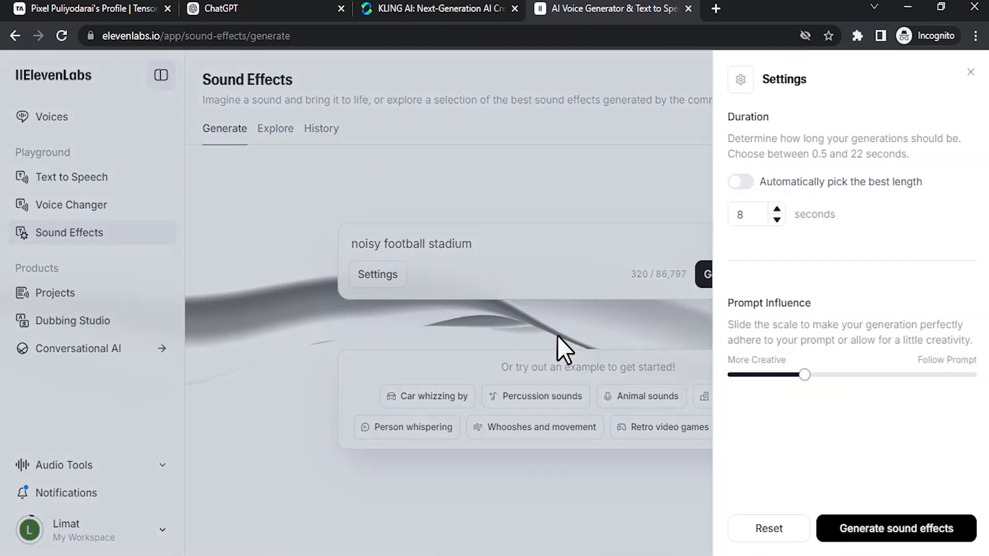
double_click(738, 213)
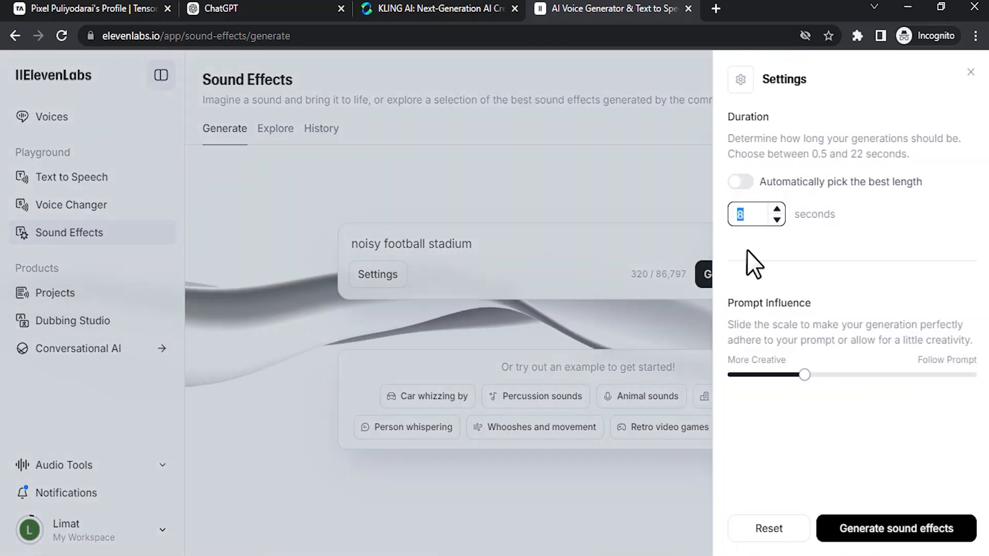
type("1")
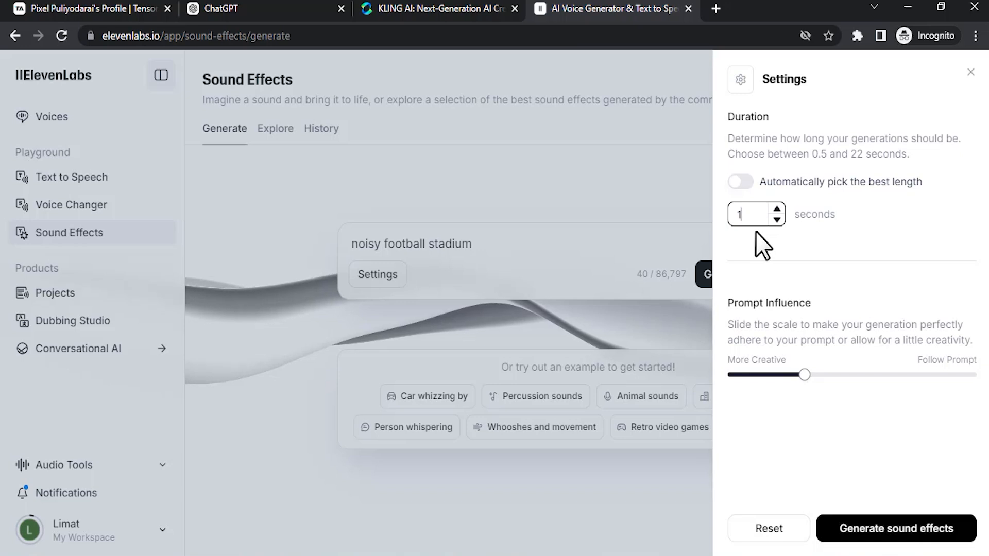
type("0")
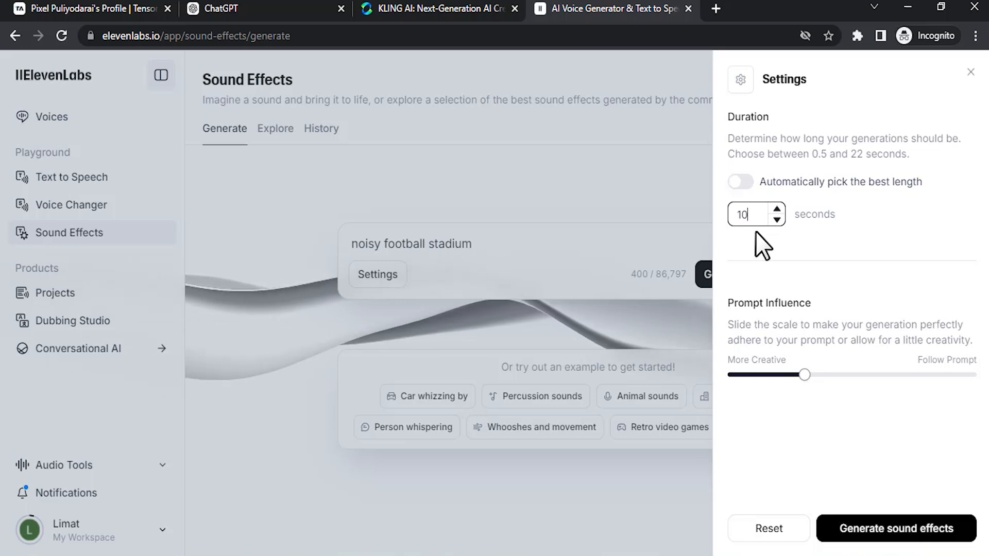
left_click(874, 533)
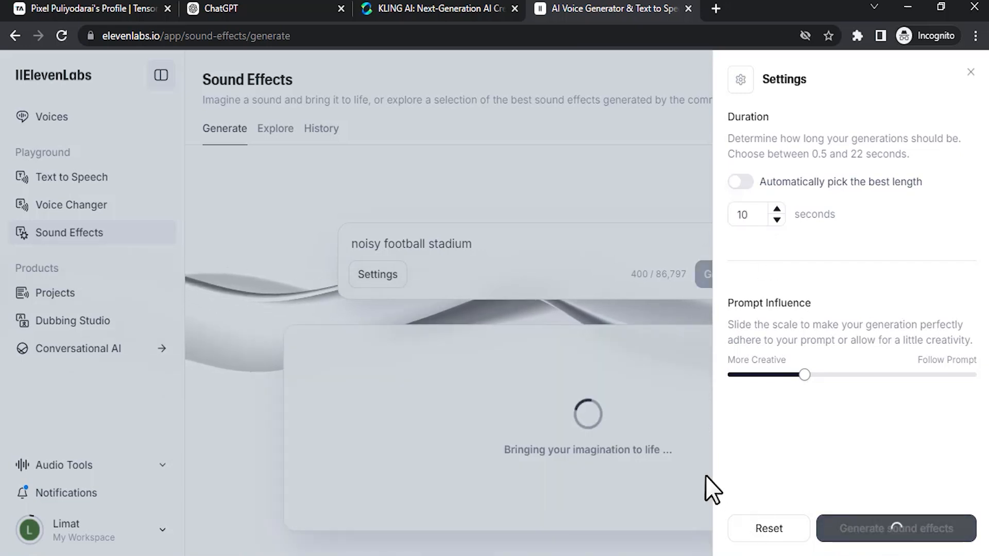
left_click(363, 273)
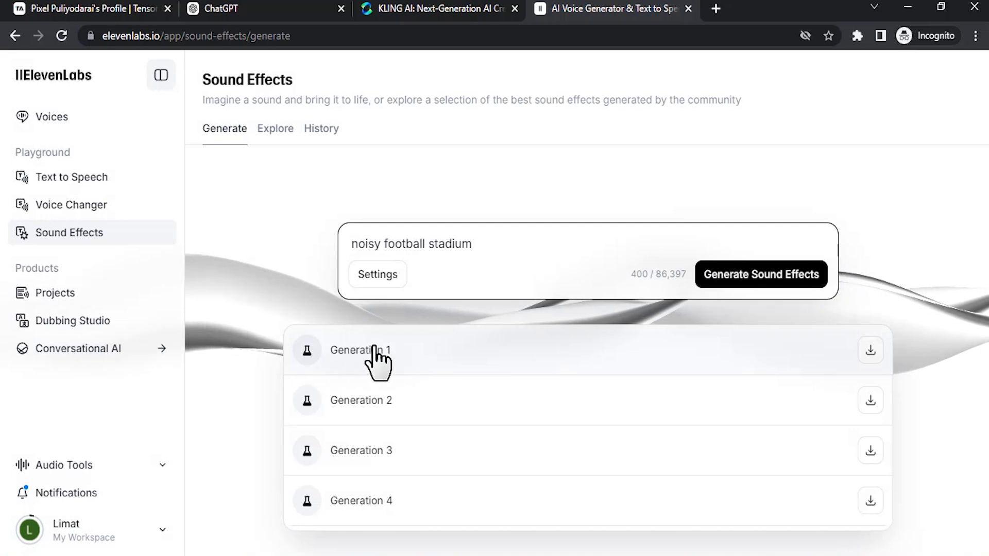
Preview Generation 1 of the football stadium sound and download it
left_click(308, 355)
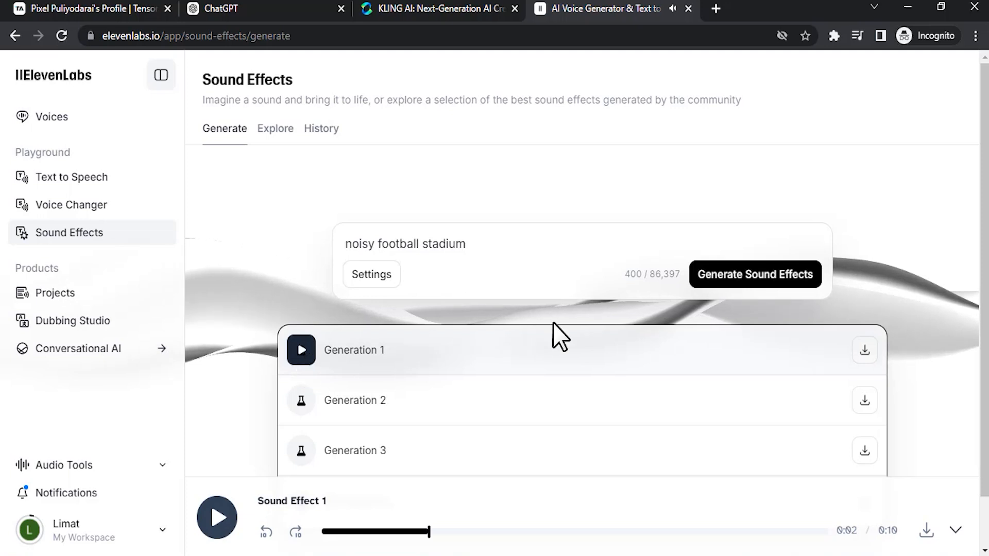
scroll(412, 386, "down", 1)
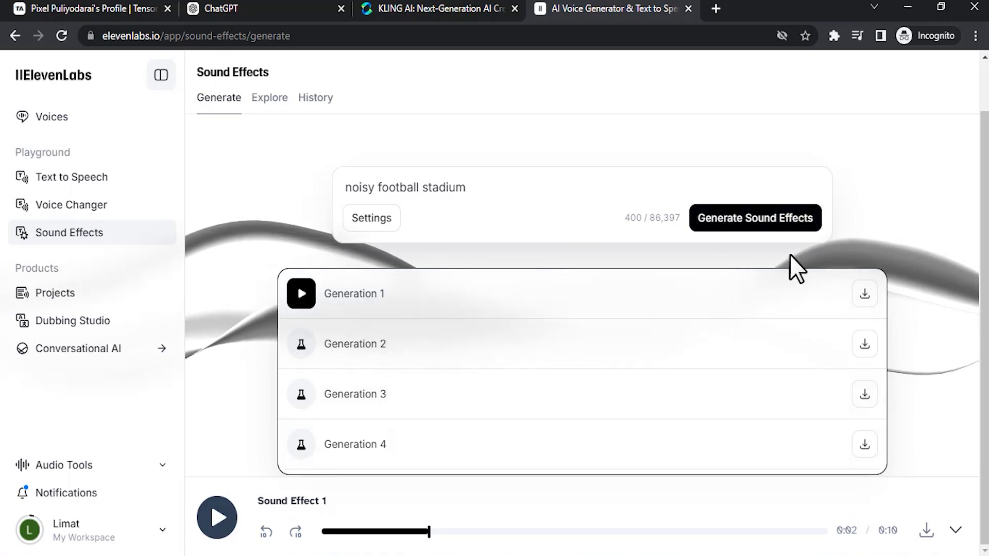
left_click(865, 302)
Check the cheetah transformation video in KLING AI, and return to ElevenLabs to replace the sound prompt with "swoosh transition"
left_click(438, 8)
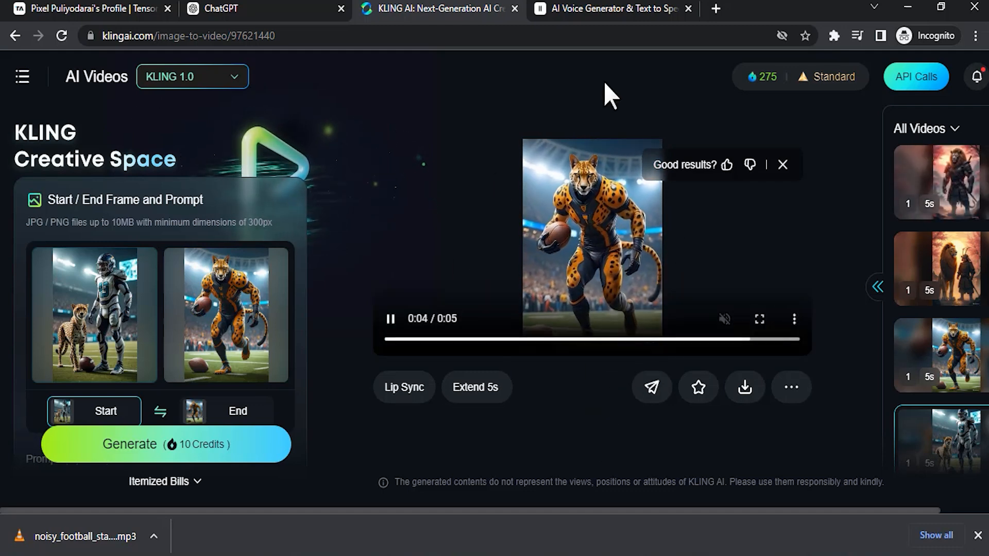
left_click(621, 9)
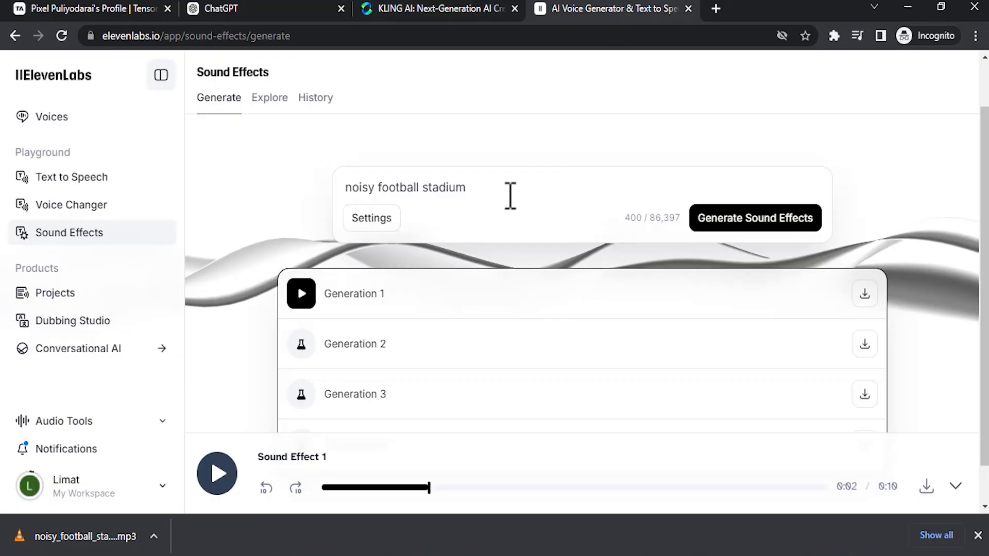
triple_click(577, 198)
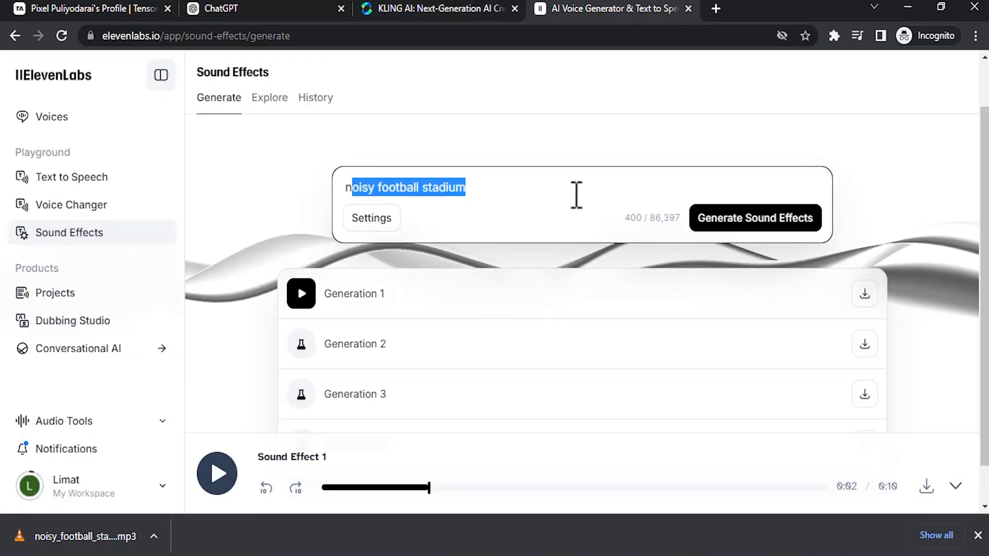
key("BackSpace")
type("swoos")
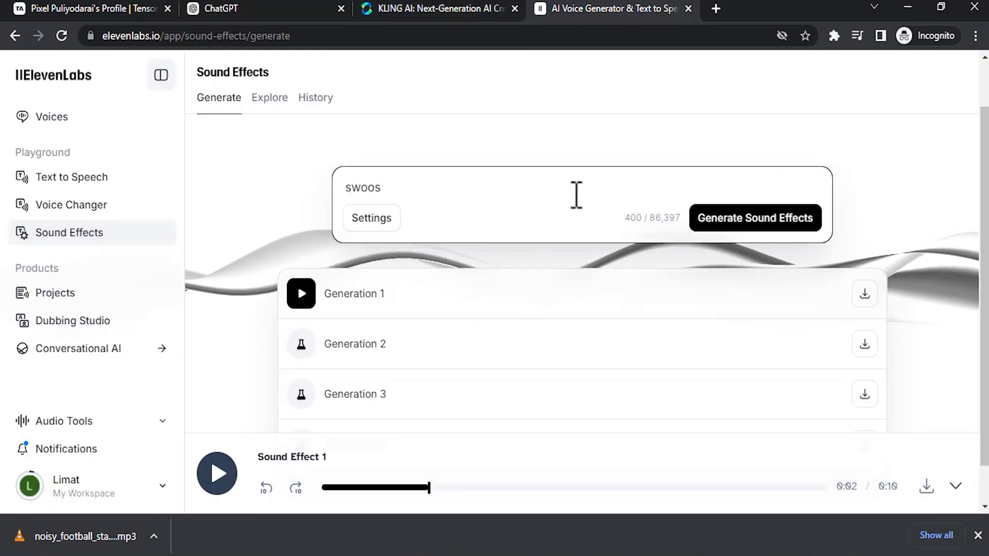
type("h trani")
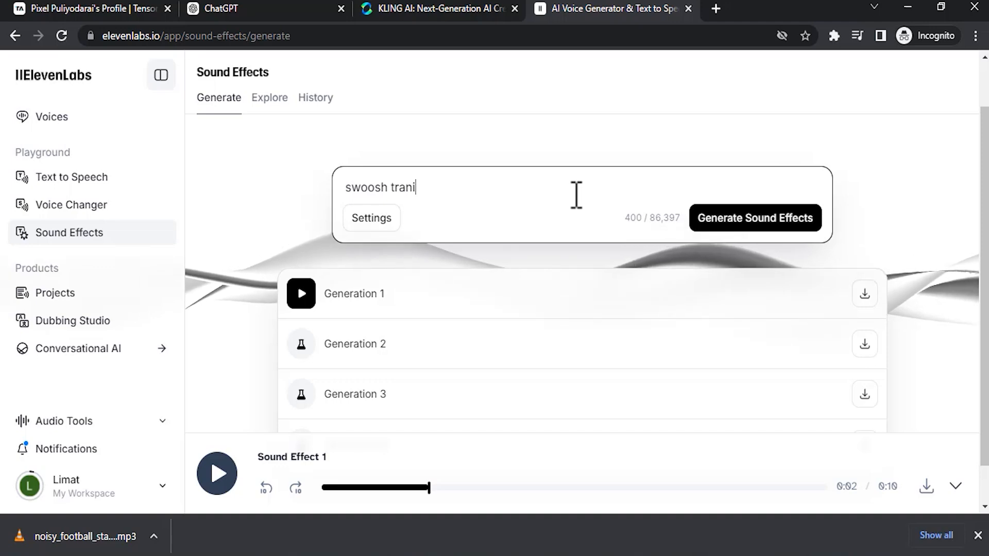
key("BackSpace")
type("sition")
Set the duration to 1 second, generate the swoosh transition effects, and dismiss the downloads bar
left_click(376, 220)
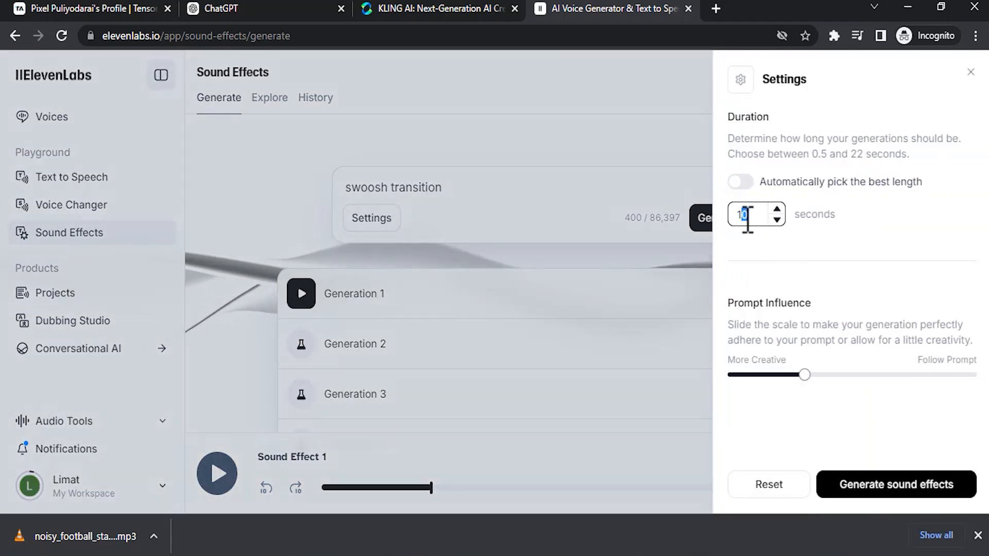
key("BackSpace")
left_click(899, 490)
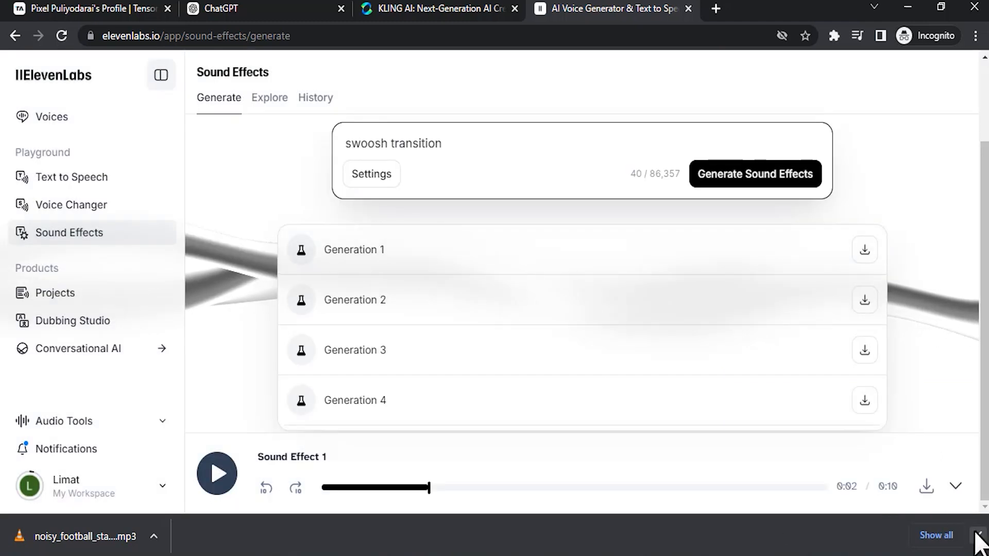
left_click(978, 536)
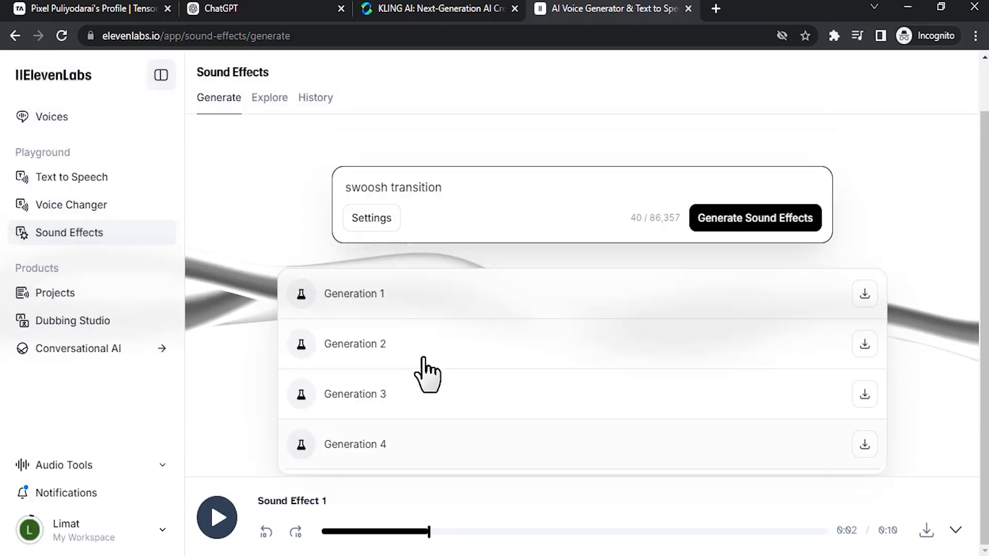
Preview the first swoosh effect, and switch to KLING AI to play the generated lion and warrior transformation video
left_click(317, 281)
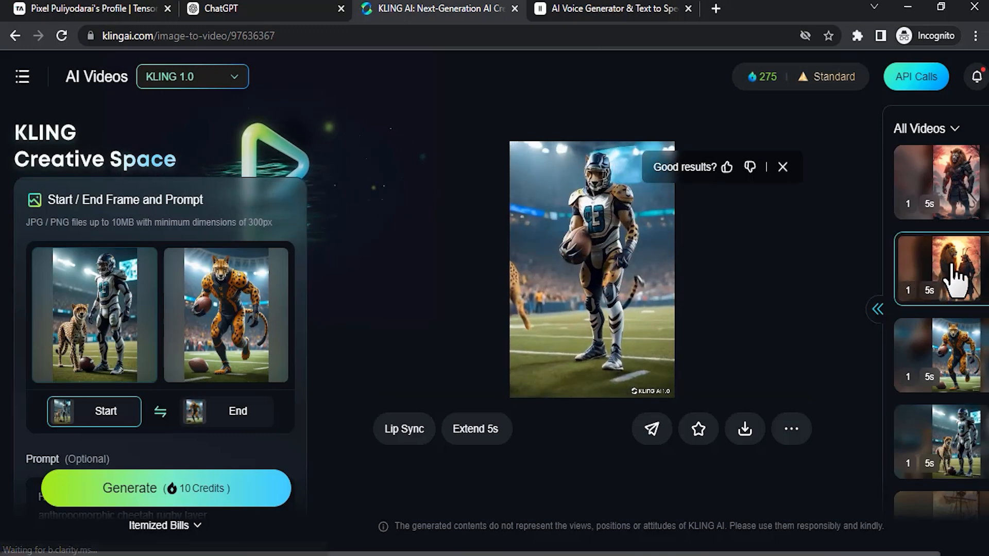
left_click(918, 271)
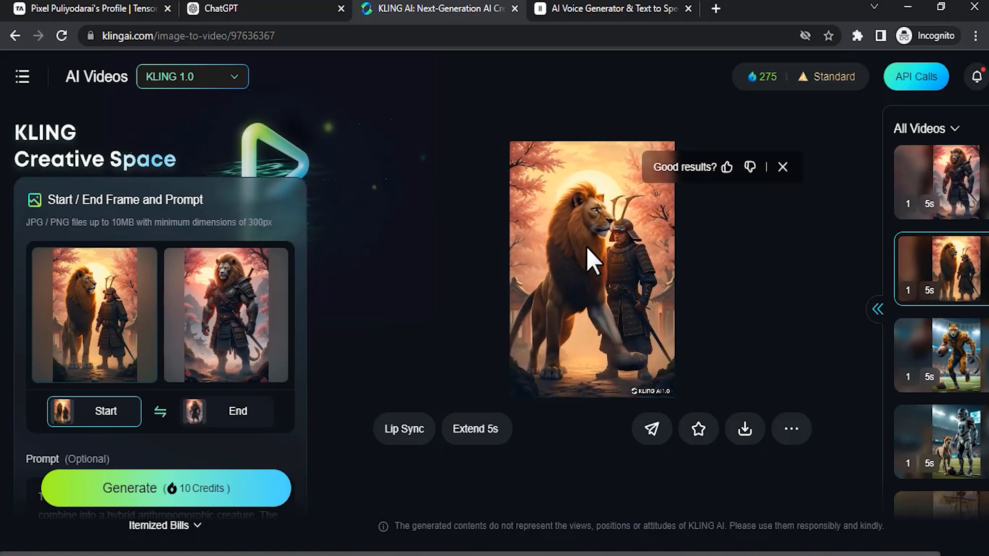
Generate the lion and warrior transformation again with the same prompt, and once more with the prompt cleared
scroll(209, 495, "down", 5)
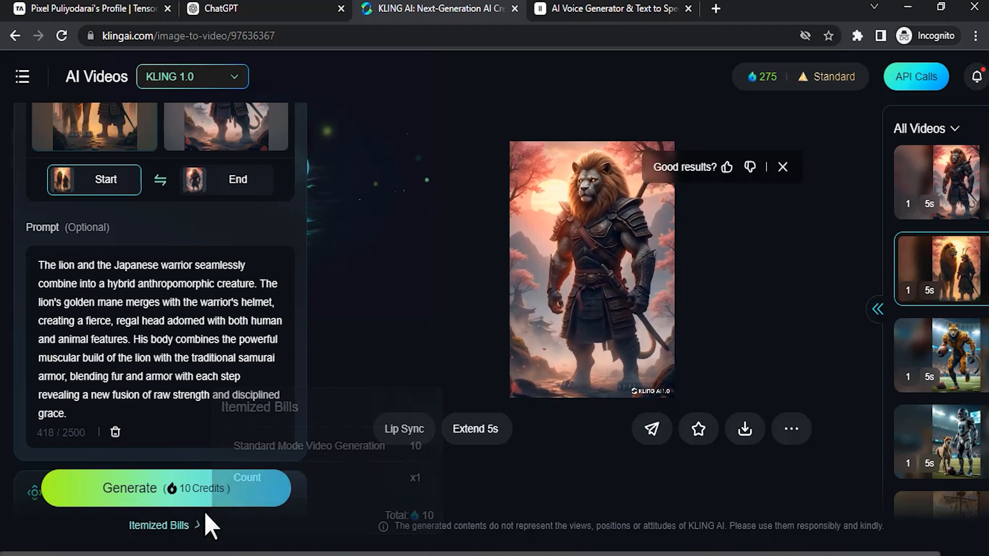
left_click(147, 488)
left_click_drag(70, 415, 1, 269)
key("BackSpace")
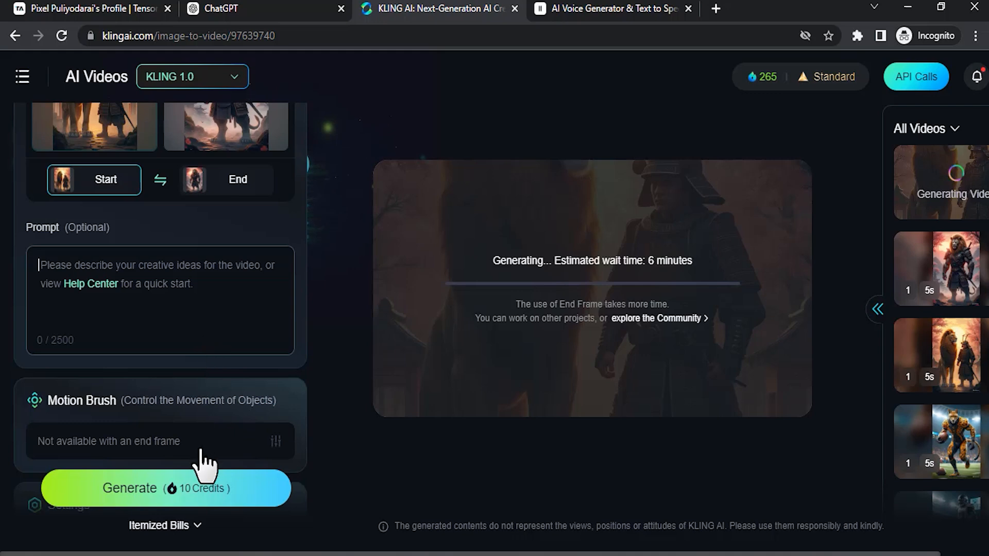
left_click(232, 495)
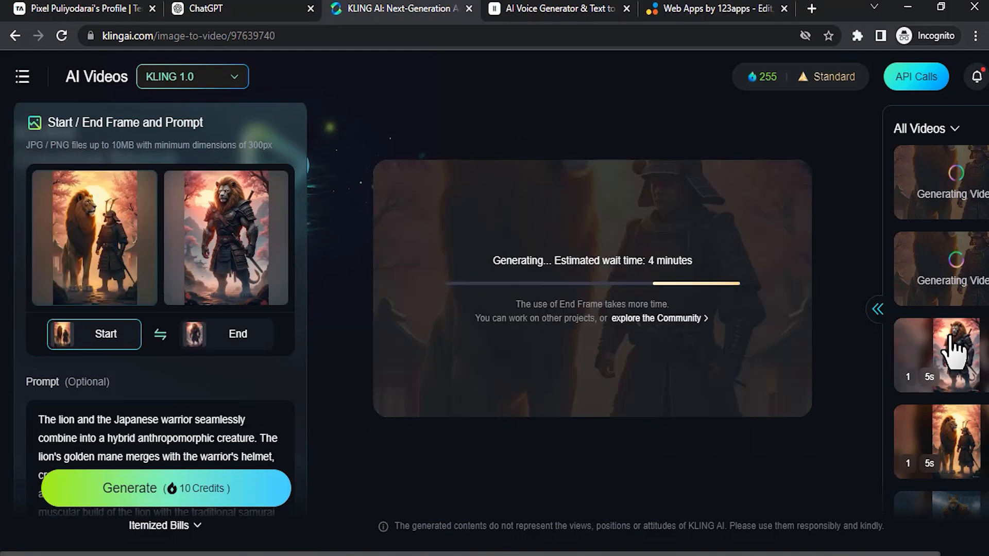
Open the hybrid cheetah rugby player running video and download it without watermark
scroll(952, 350, "down", 4)
left_click(959, 385)
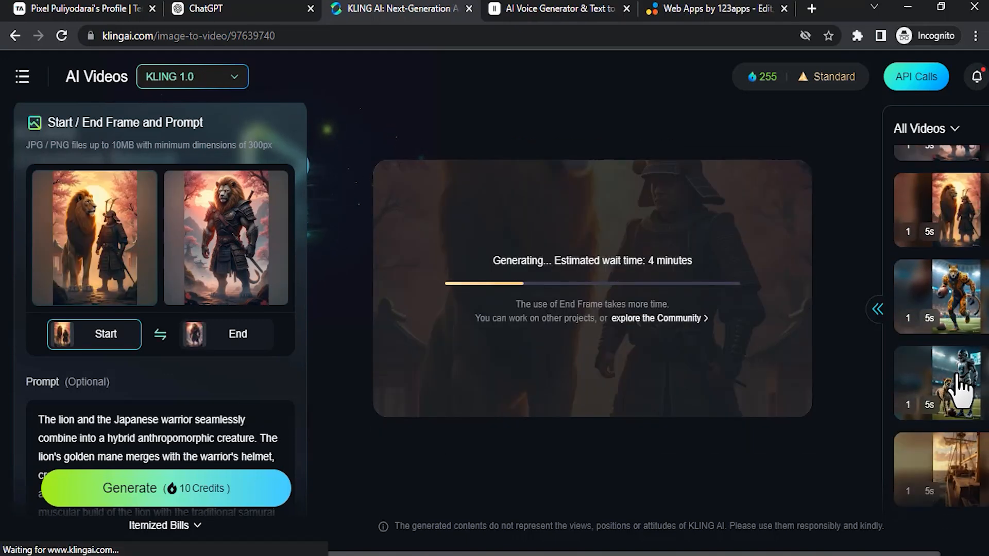
left_click(968, 311)
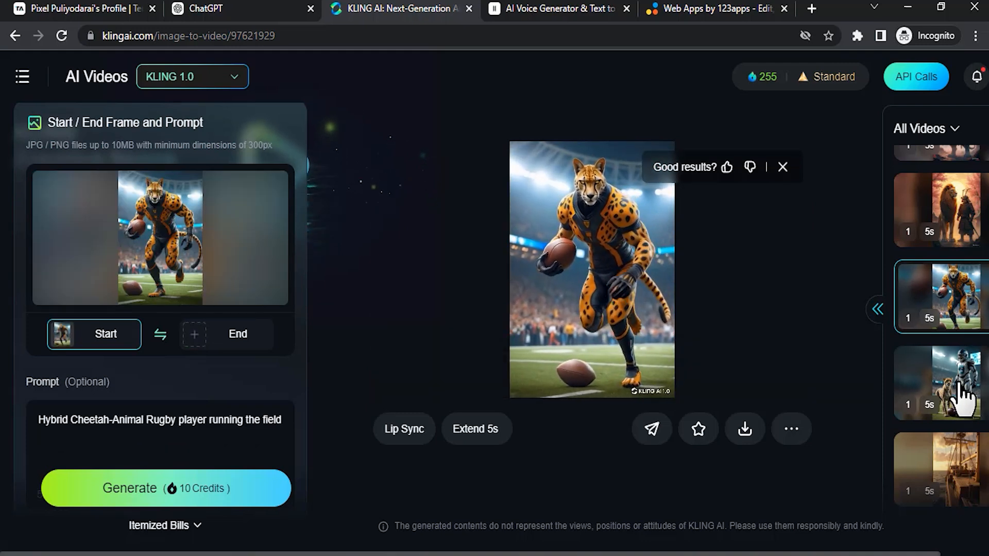
mouse_move(744, 435)
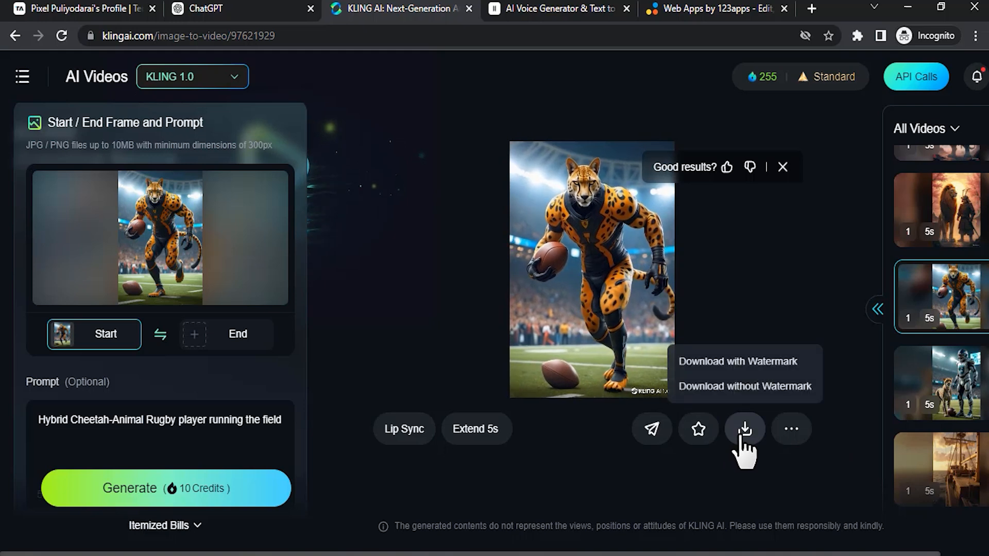
left_click(755, 386)
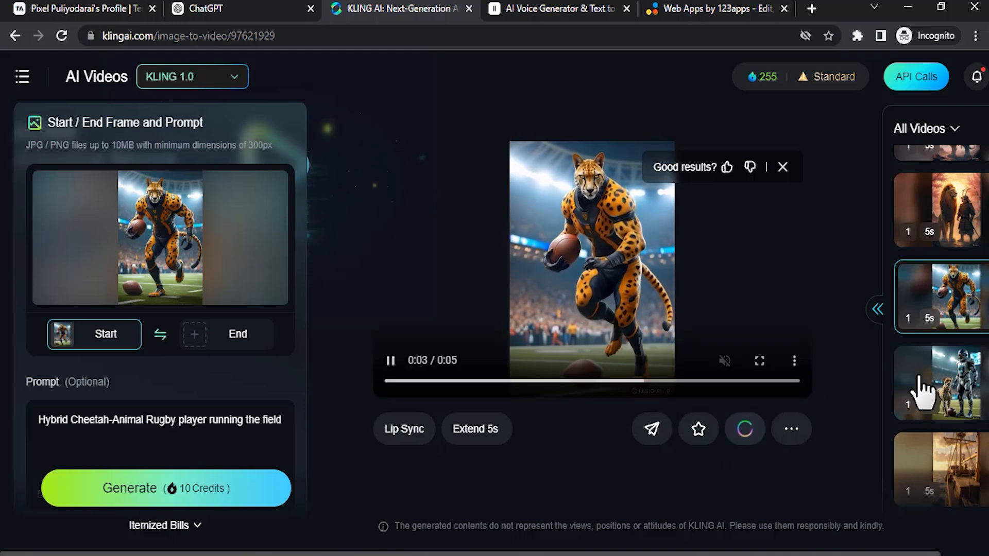
Open the human rugby player and cheetah merging video and download it without watermark
left_click(963, 399)
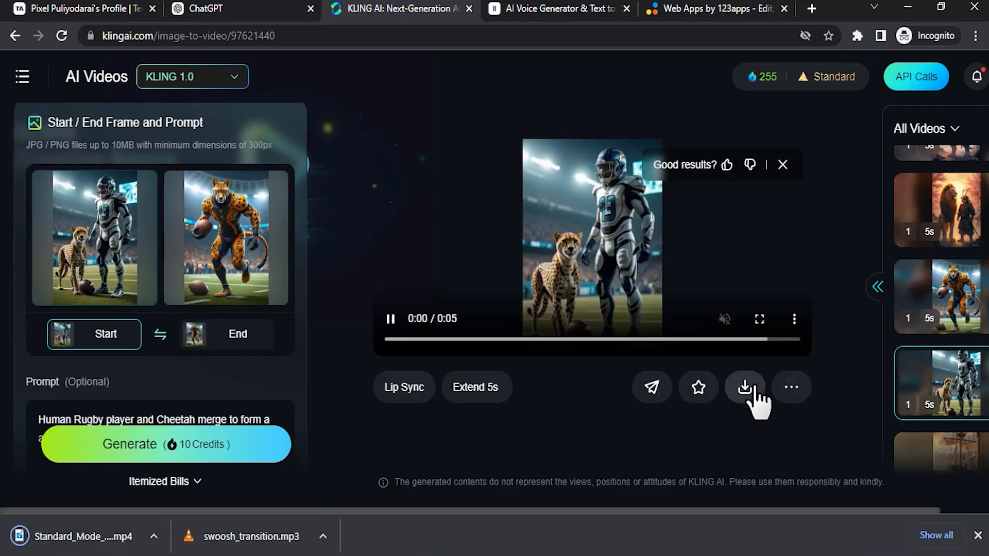
mouse_move(749, 389)
left_click(761, 343)
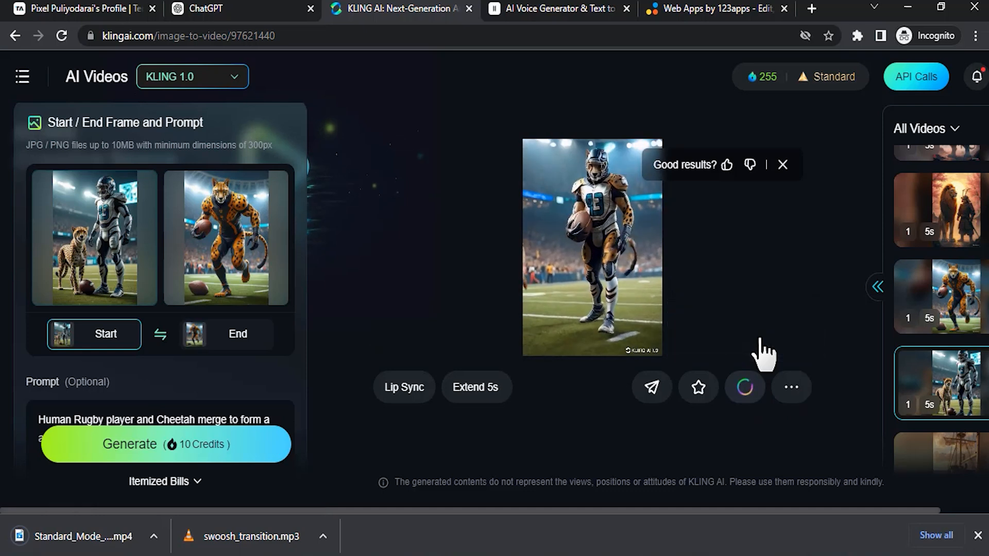
Switch to 123apps, create a project in its Video Editor, and add both cheetah videos with the swoosh and football stadium sounds
left_click(707, 8)
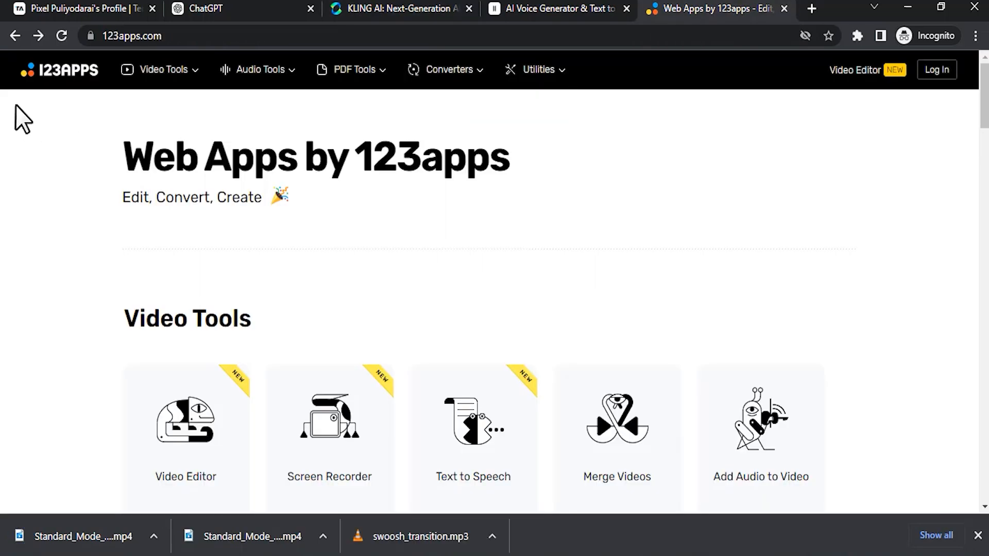
scroll(255, 348, "down", 2)
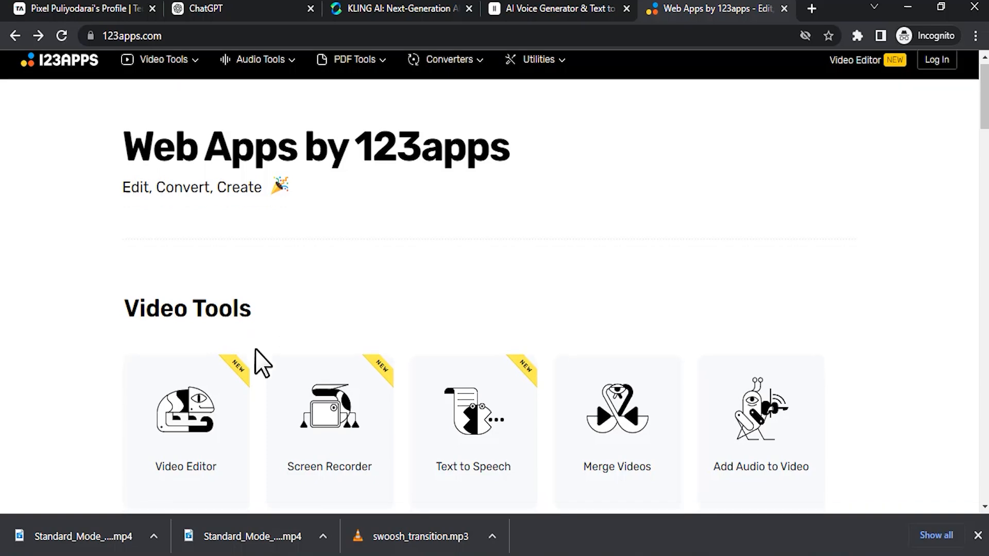
left_click(183, 390)
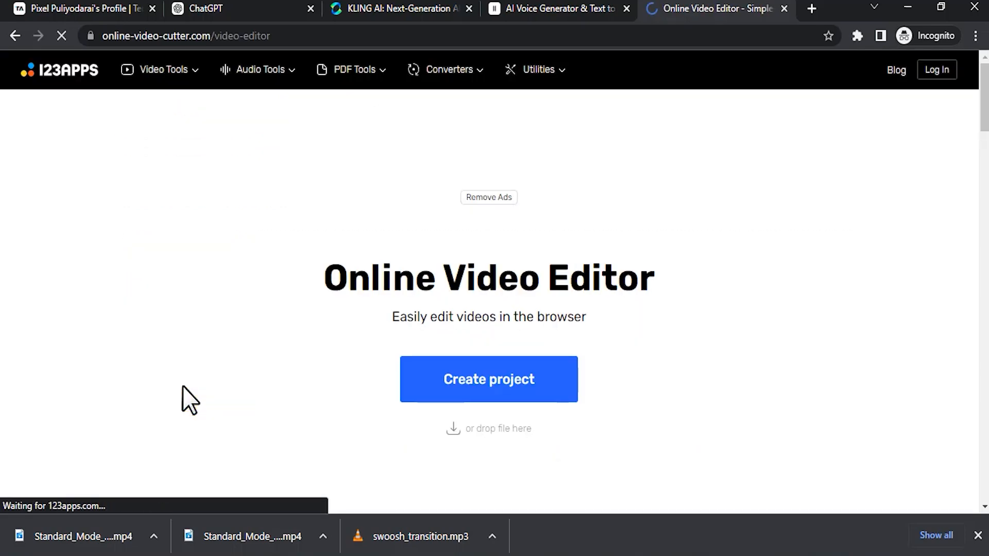
left_click(471, 385)
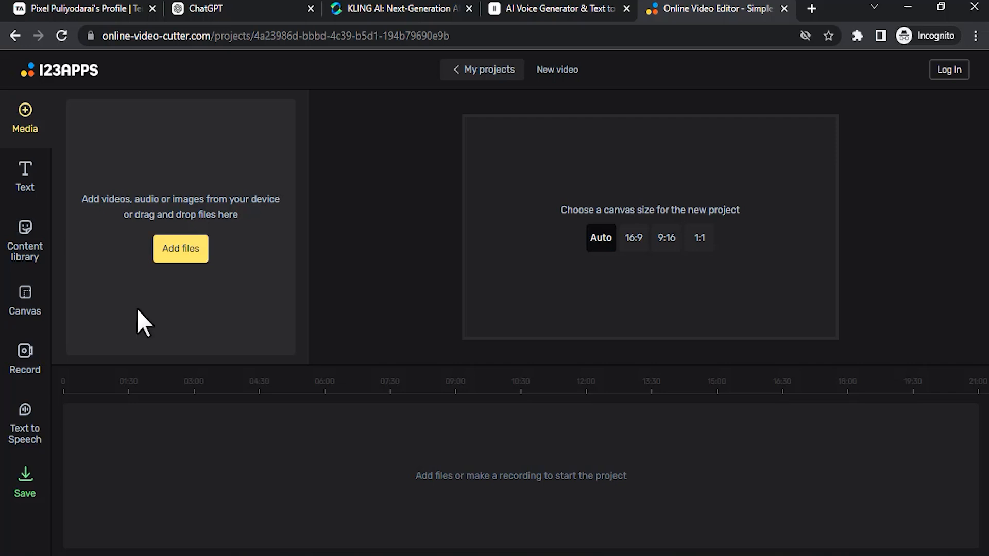
left_click(190, 258)
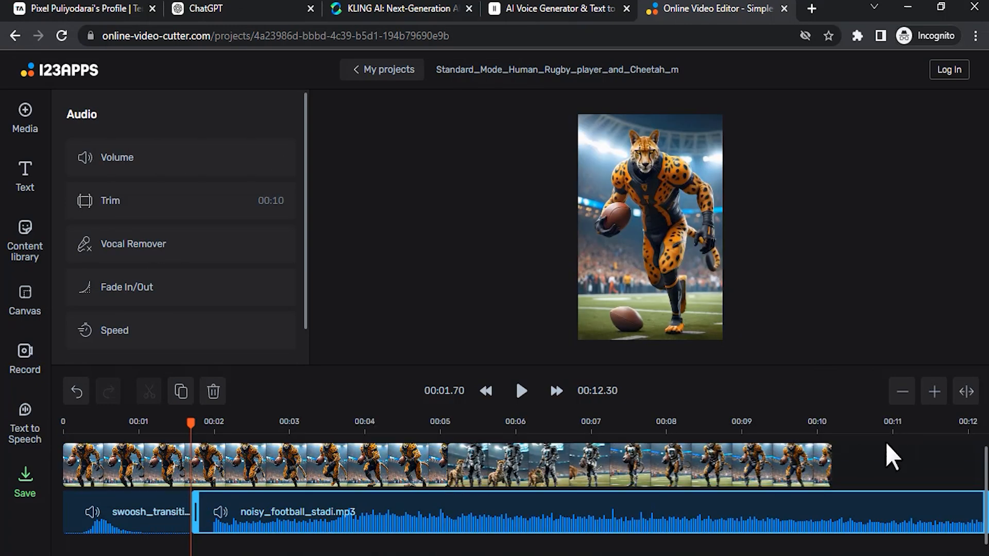
Move the transformation clip ahead of the running clip, and place the swoosh sound on its own track at about 1.3 seconds
left_click(569, 465)
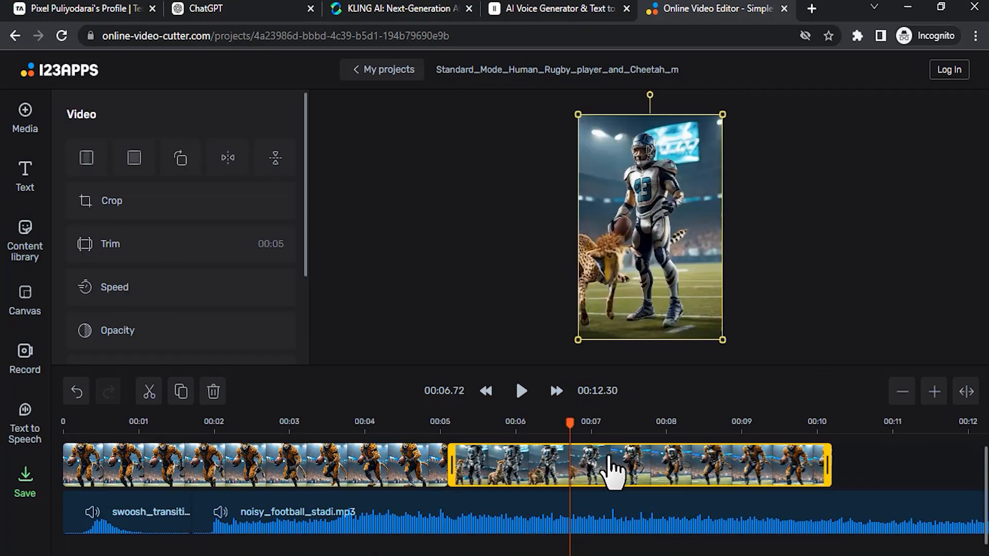
left_click_drag(518, 474, 112, 472)
left_click(136, 519)
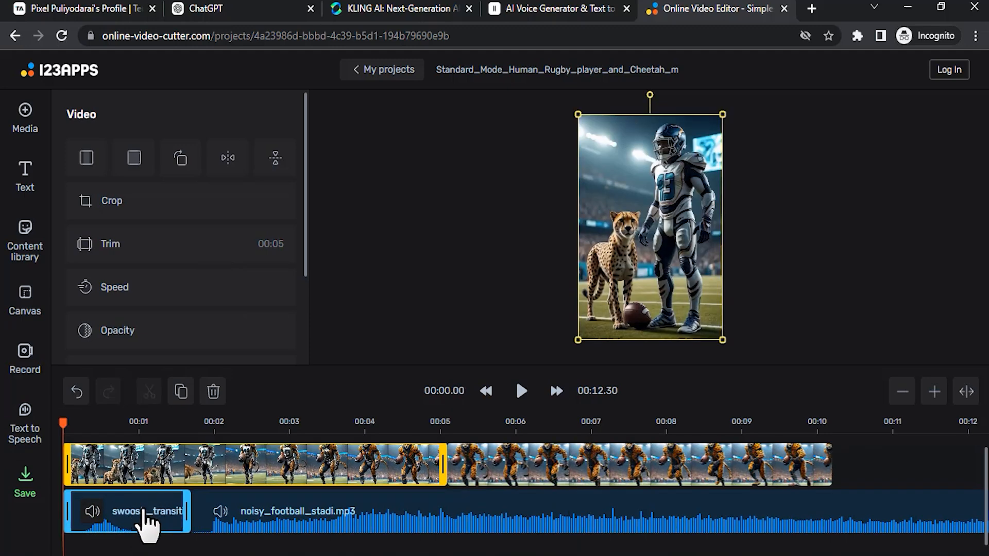
left_click_drag(147, 525, 479, 548)
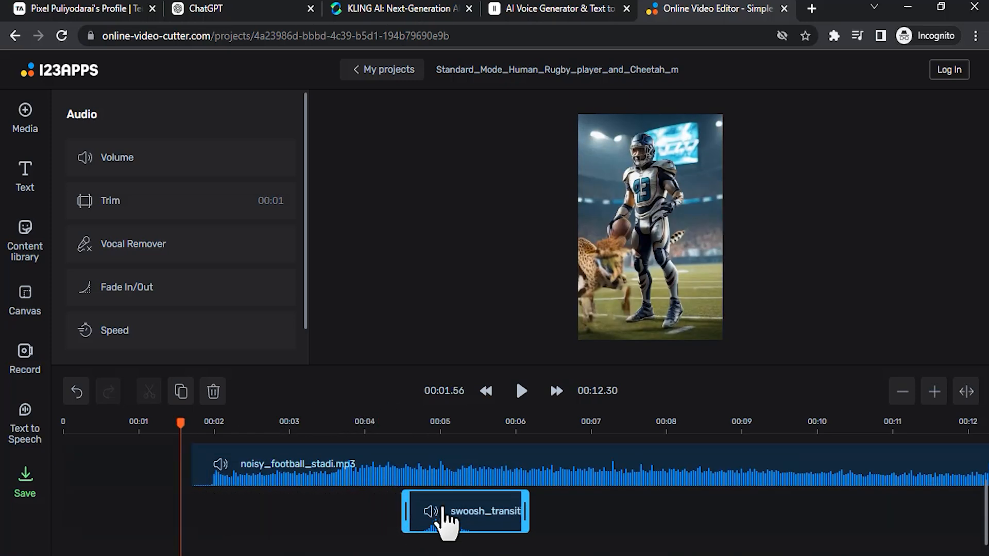
left_click_drag(455, 509, 216, 515)
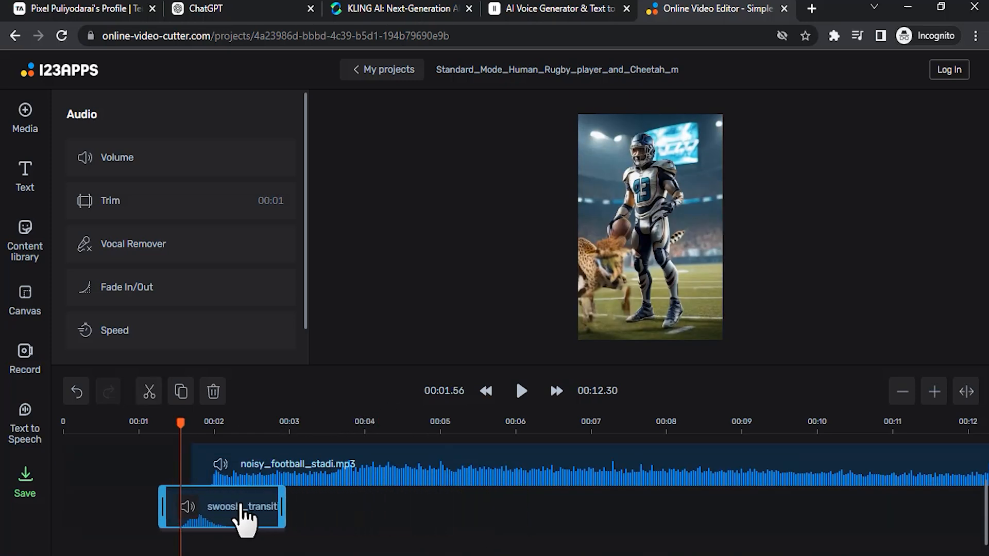
Align the football stadium audio with the start of the timeline and trim it to 10.28 seconds
scroll(471, 513, "up", 1)
left_click_drag(471, 513, 317, 499)
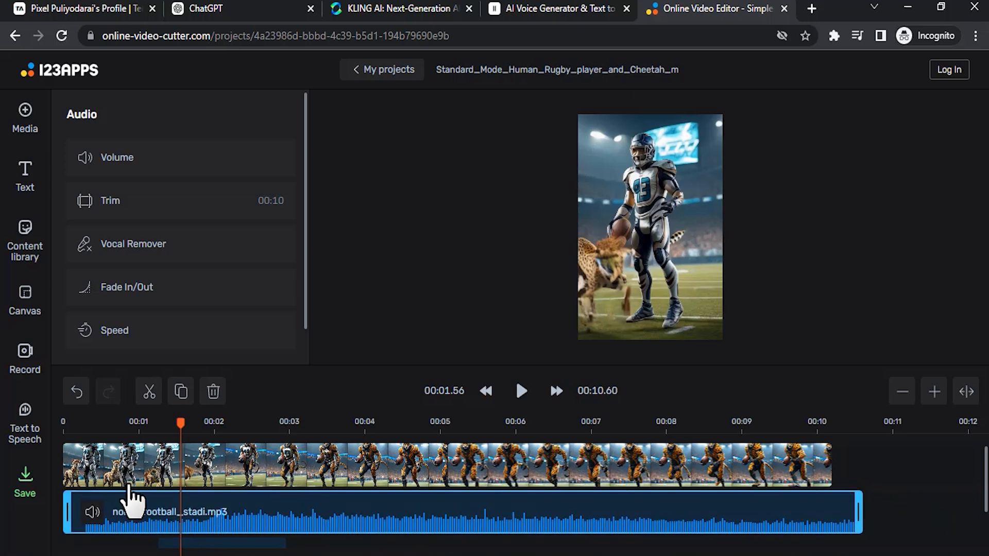
left_click_drag(68, 513, 77, 512)
left_click_drag(502, 520, 468, 512)
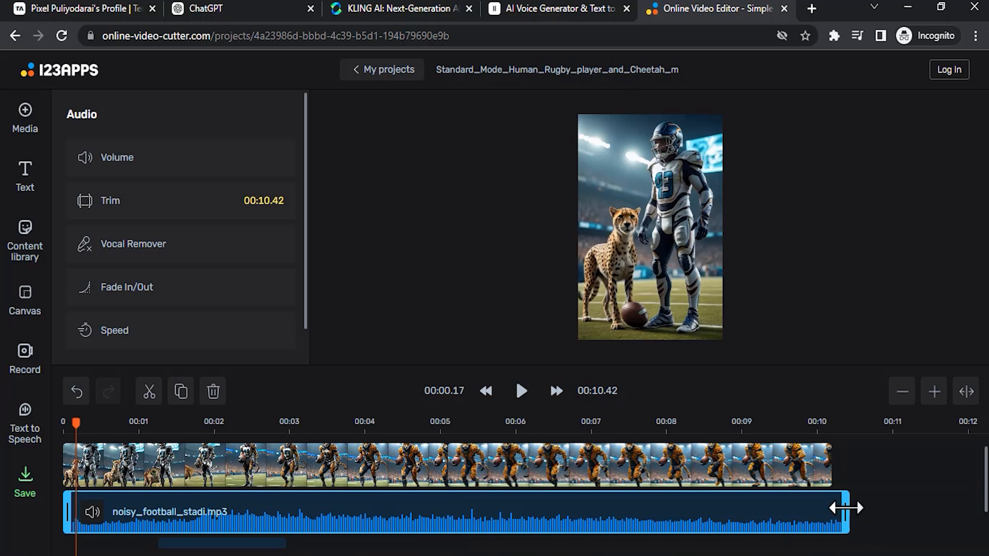
left_click_drag(846, 508, 836, 508)
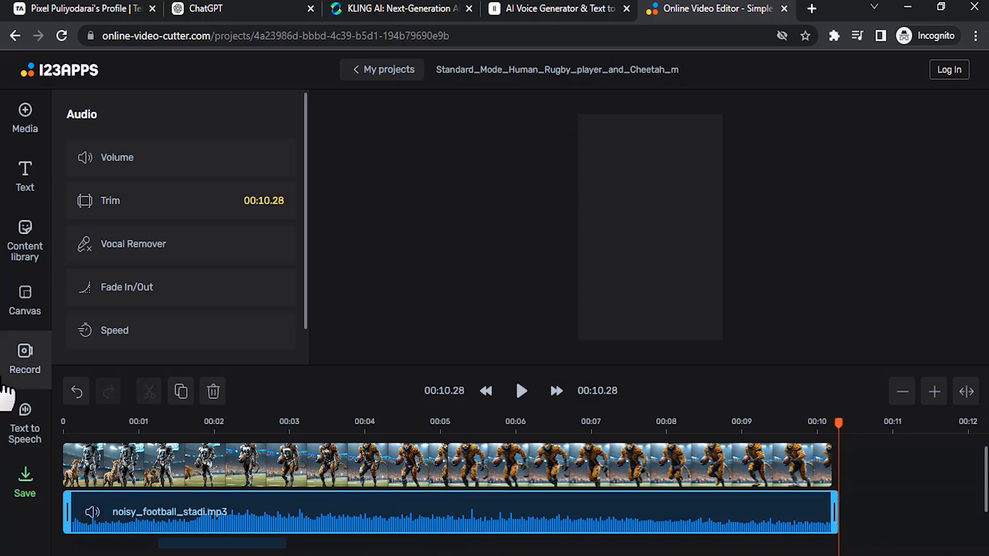
Play the edited sequence from the start to check the clips against the sound effects
left_click(522, 393)
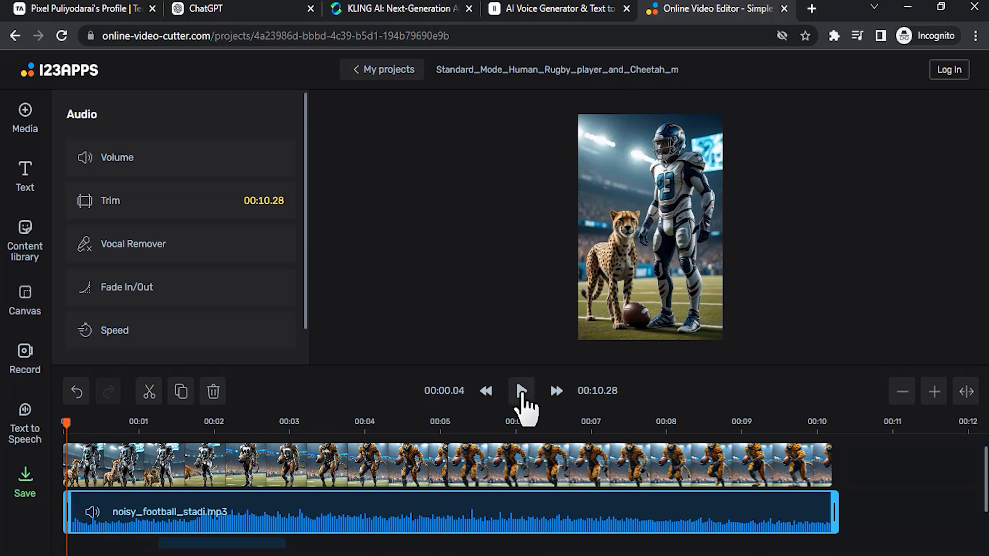
left_click(522, 392)
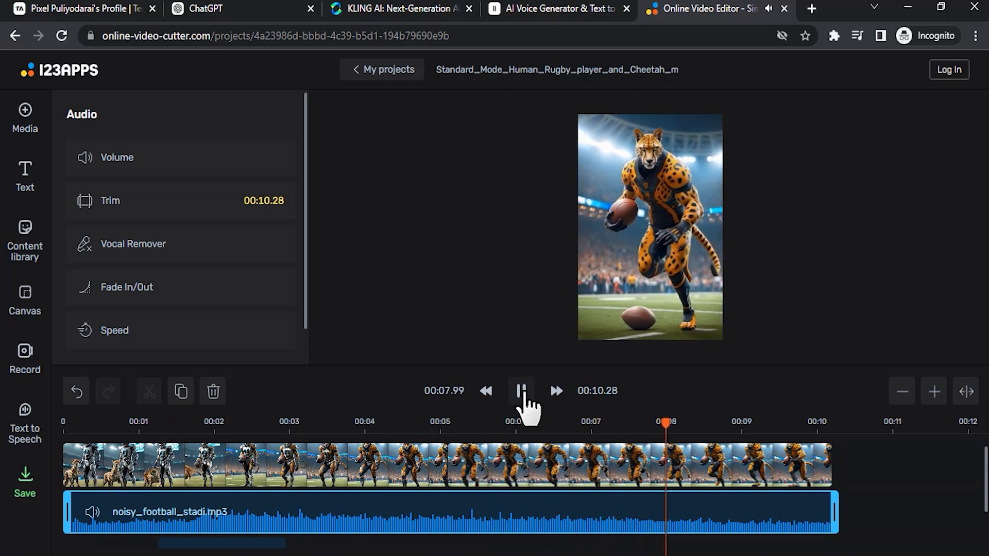
left_click(526, 392)
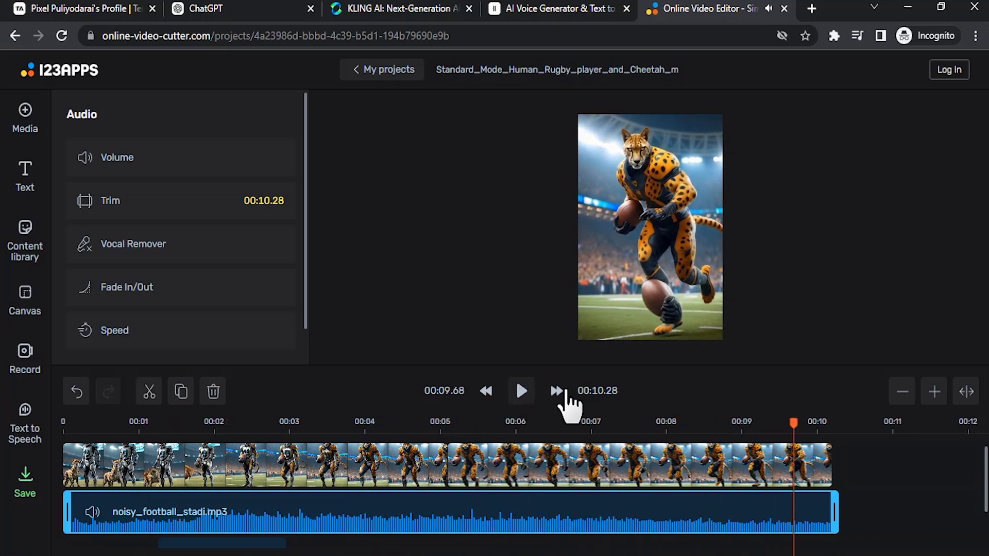
Trim the end of the running clip to a 3.88-second length, and shorten the stadium audio to end with it at 8.98 seconds
left_click(684, 418)
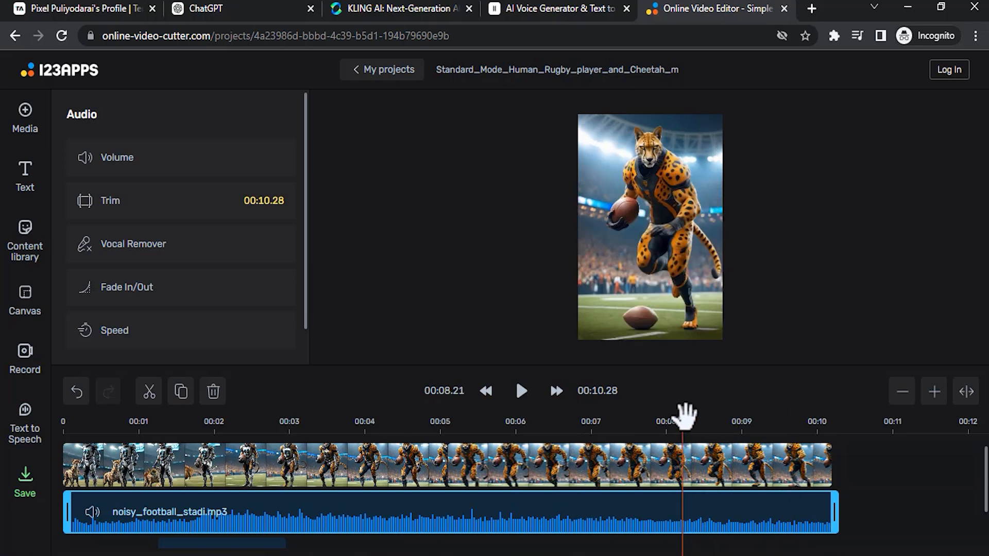
left_click_drag(689, 416, 742, 425)
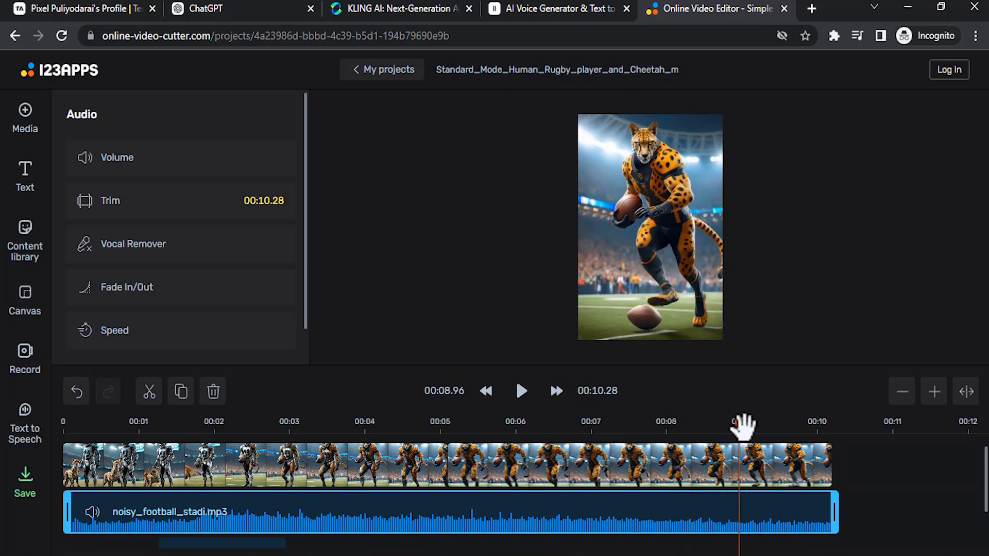
left_click(830, 459)
left_click_drag(773, 454, 729, 441)
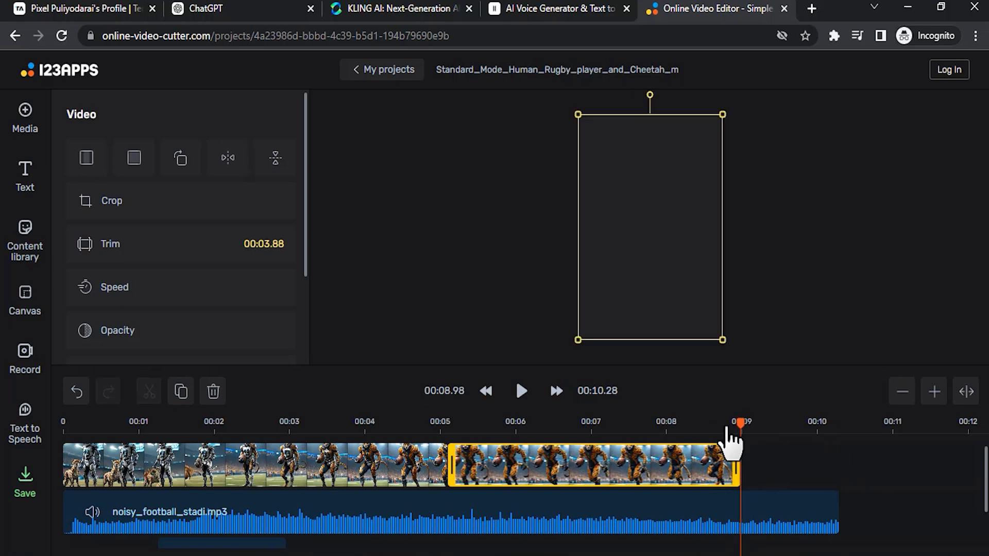
left_click_drag(834, 508, 739, 499)
Set the running clip's speed to 3x, and shorten the stadium audio to match the clip's new end
left_click(637, 466)
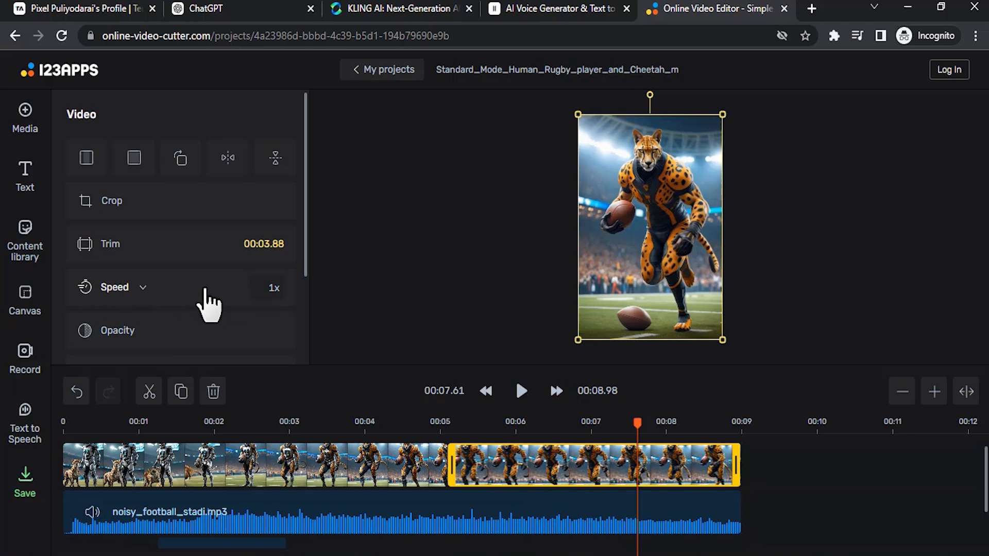
left_click(149, 287)
left_click_drag(181, 322, 212, 324)
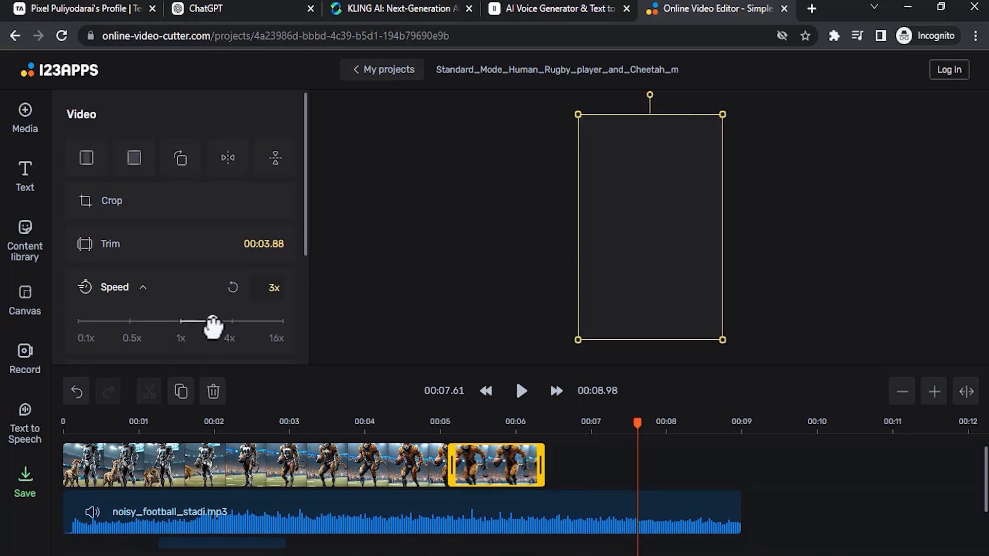
left_click_drag(737, 508, 569, 509)
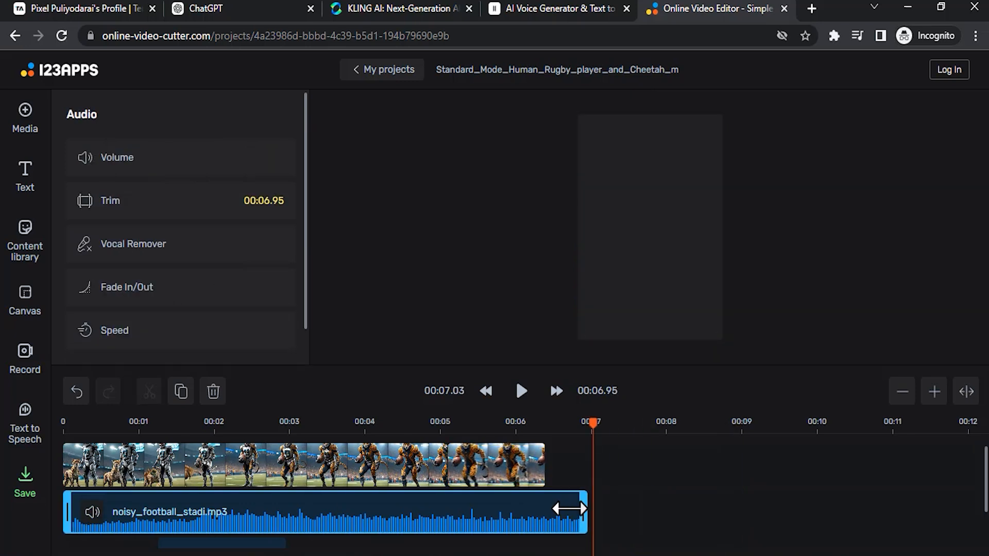
left_click(67, 431)
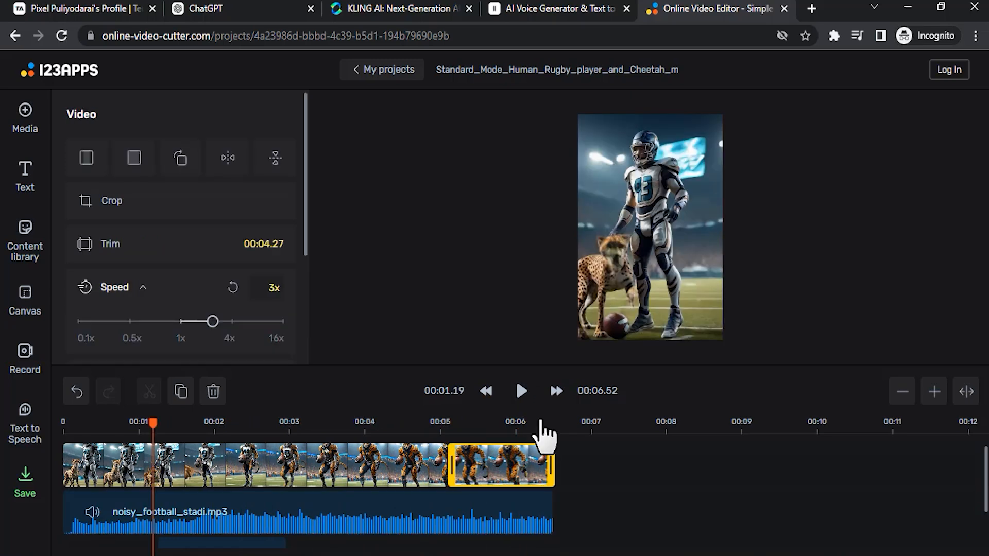
Export the edited cheetah video as a 720p MP4 with default compression and automatic frame rate
left_click(26, 484)
scroll(190, 356, "down", 1)
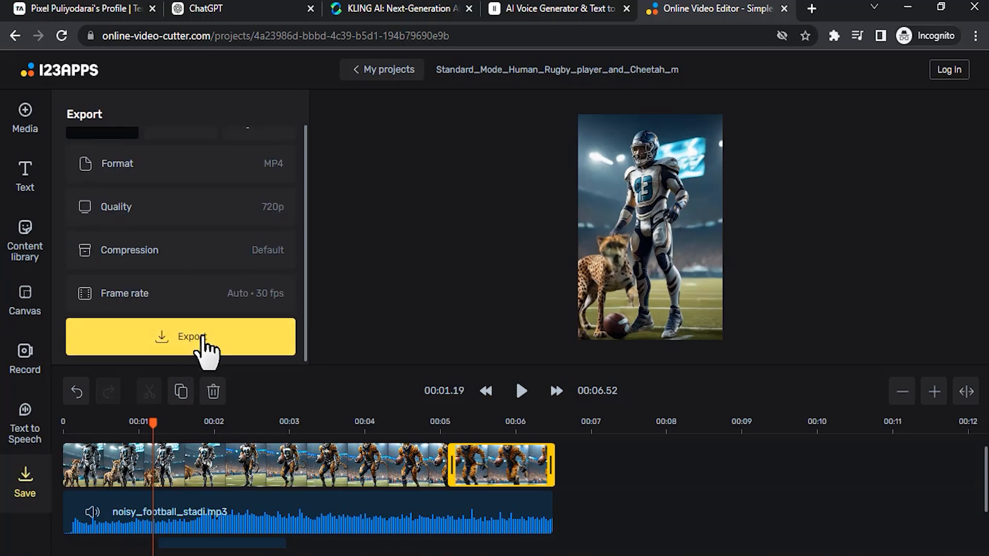
left_click(202, 338)
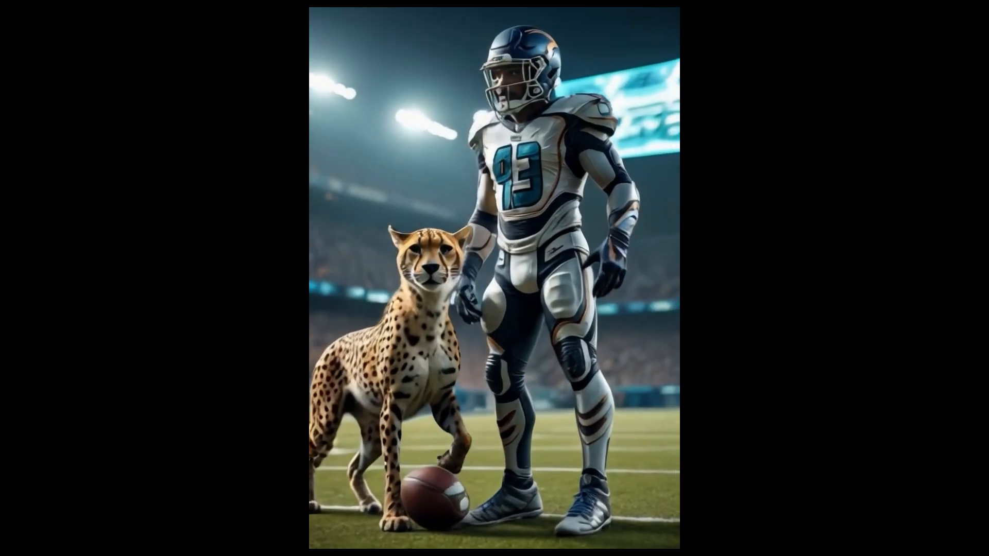